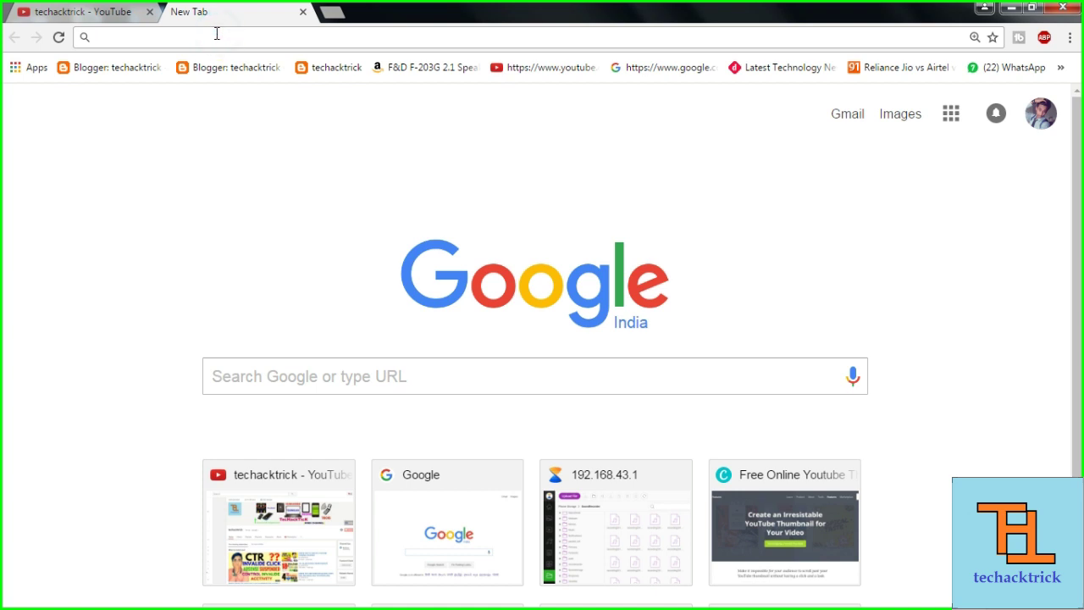
Search Google for 'web 2 apk' and open the Web2APK site from the results
type("web")
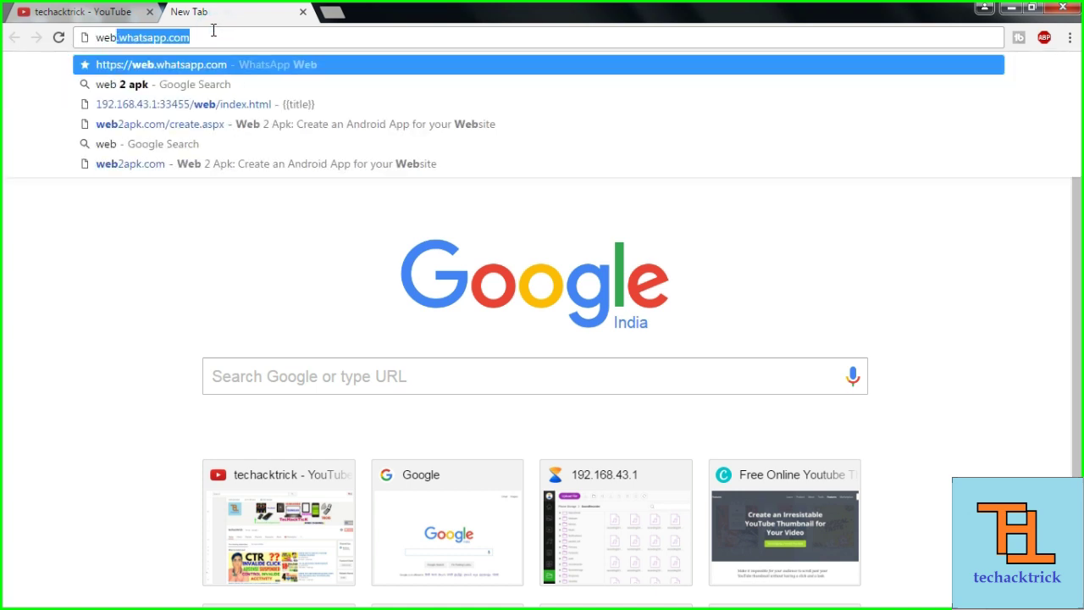
type(" 2 q")
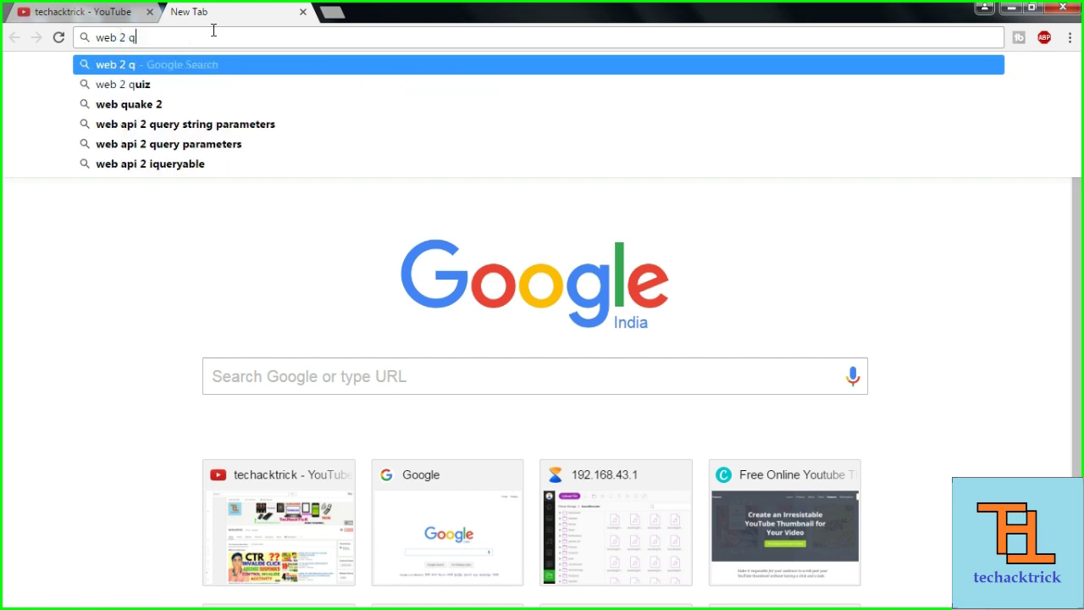
key("BackSpace")
type("apk")
key("Return")
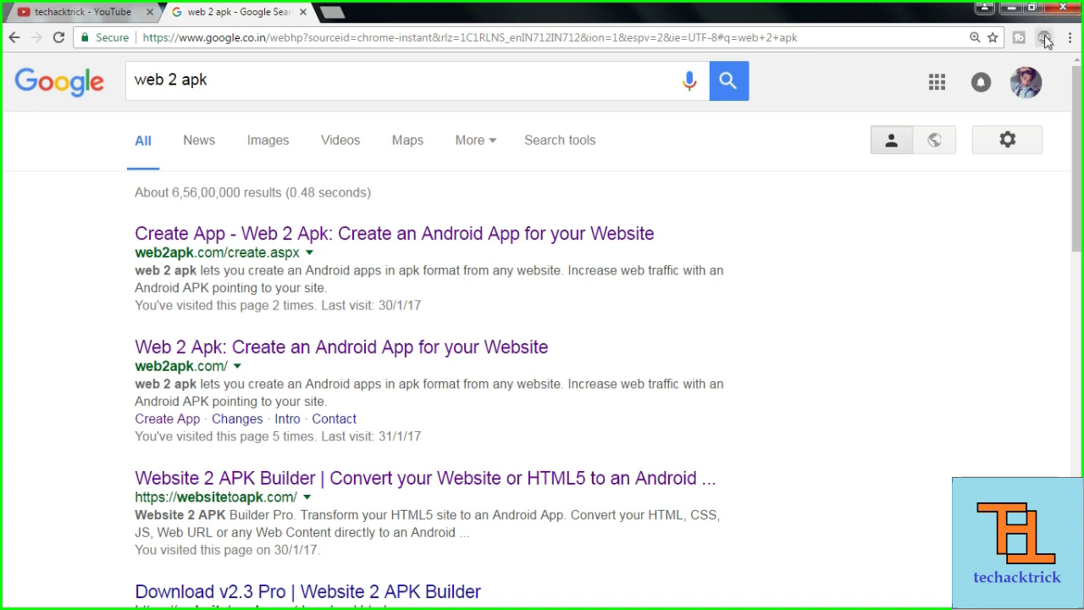
left_click(466, 355)
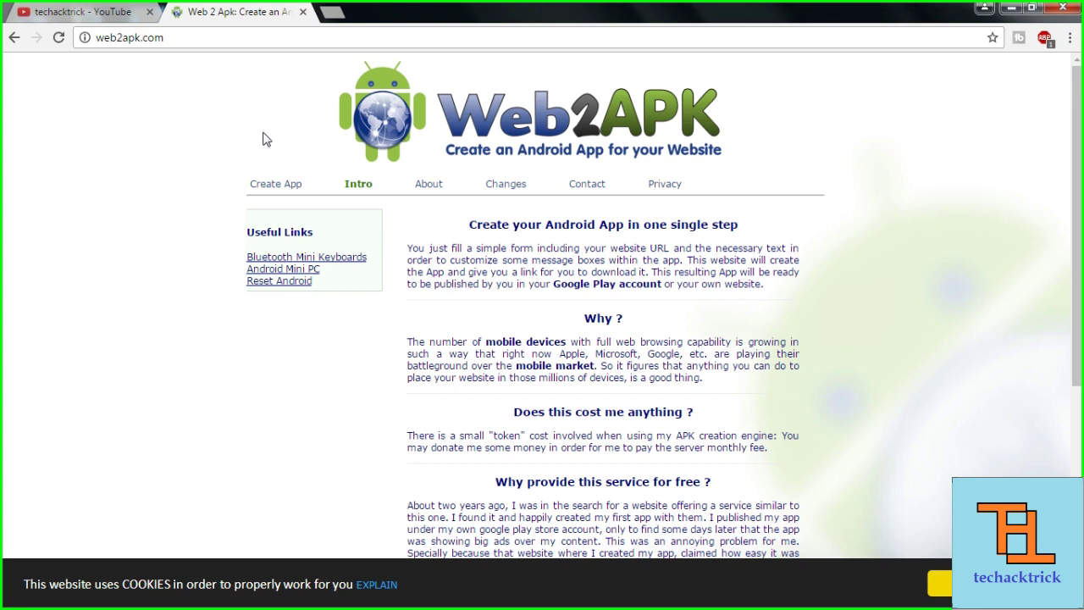
Open the Create App form, clear the default m.google.com URL, and switch to the YouTube tab
left_click(295, 195)
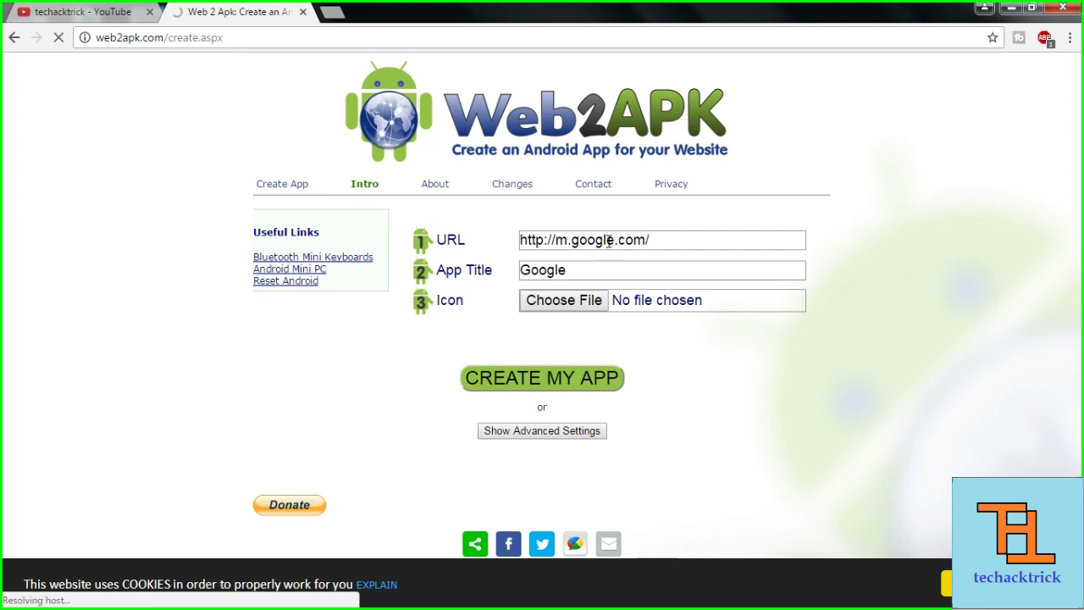
left_click_drag(673, 239, 503, 246)
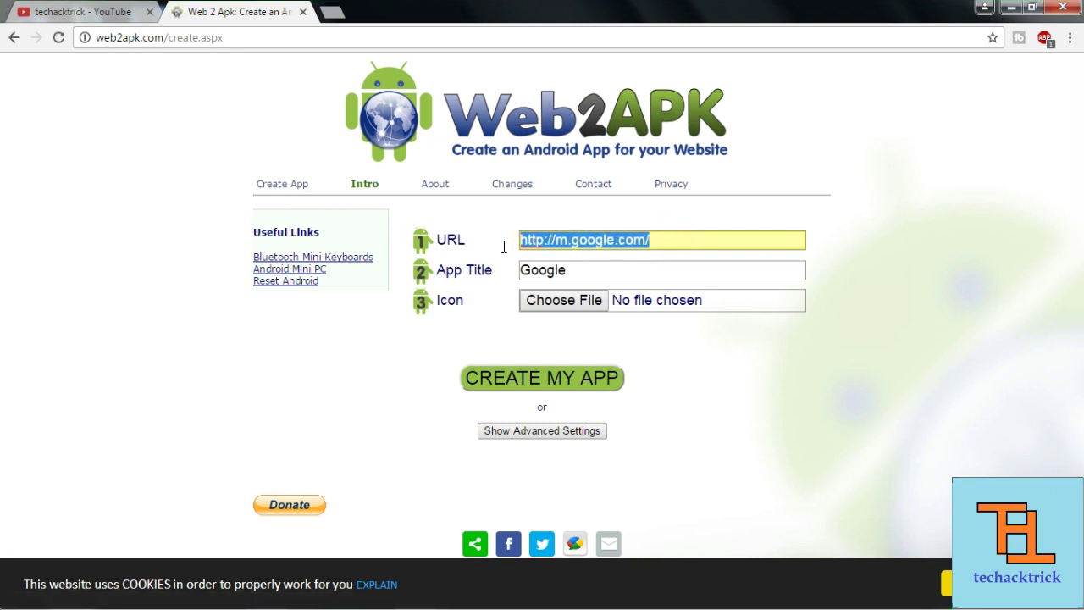
key("BackSpace")
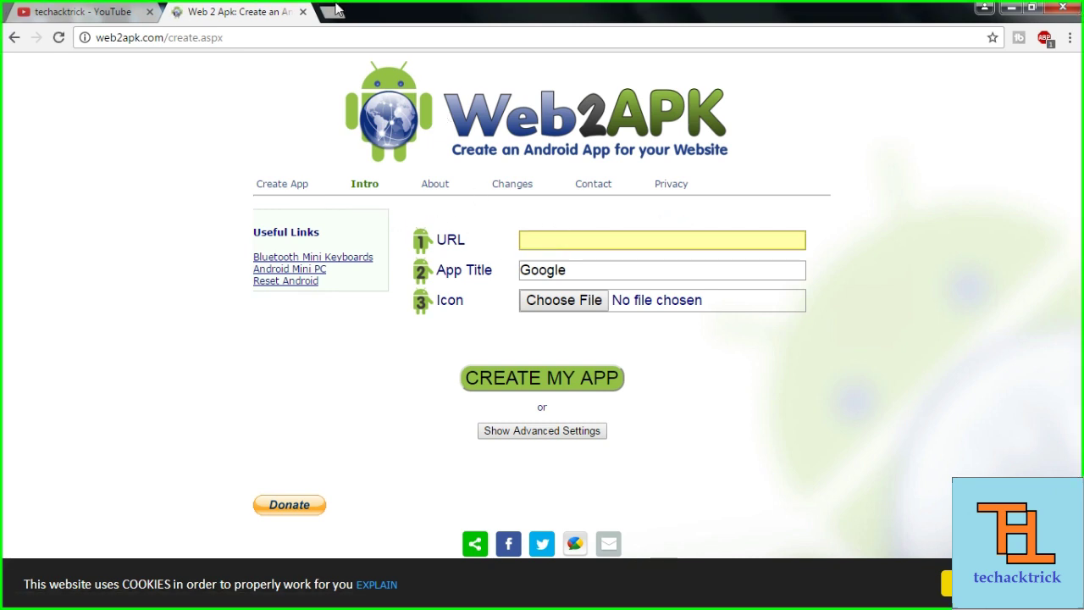
left_click(335, 14)
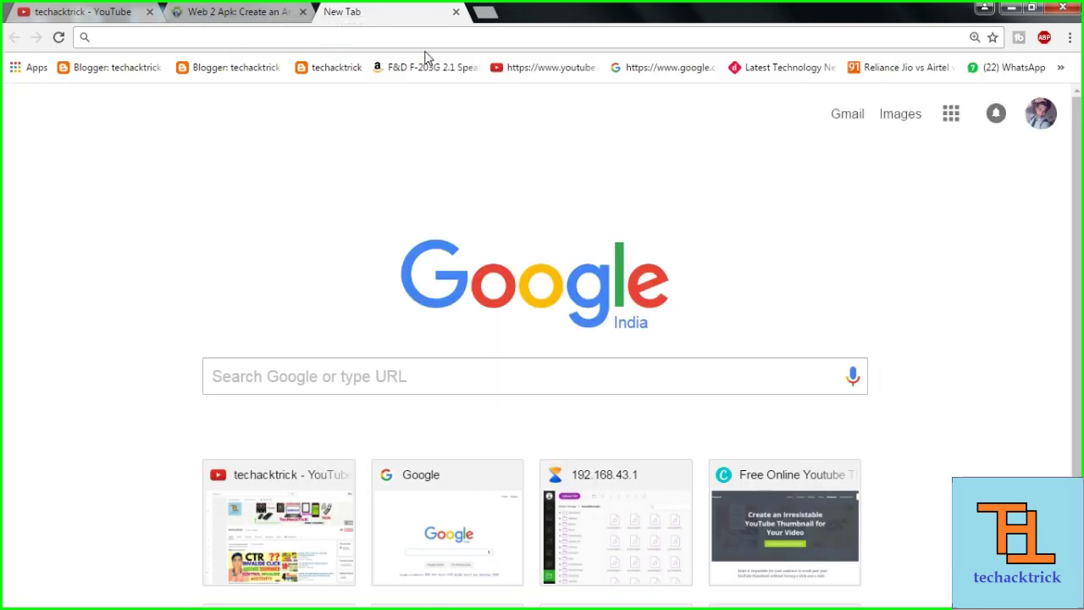
left_click(127, 12)
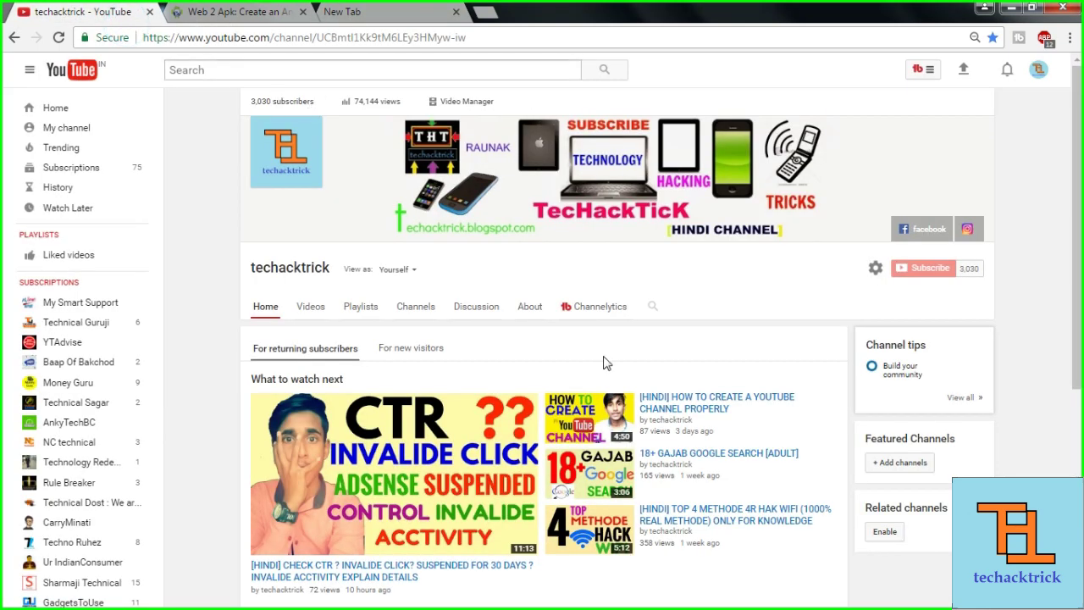
Copy the techacktrick YouTube channel's web address and return to the Web2APK form
scroll(430, 277, "down", 1)
scroll(406, 262, "down", 1)
scroll(144, 169, "up", 2)
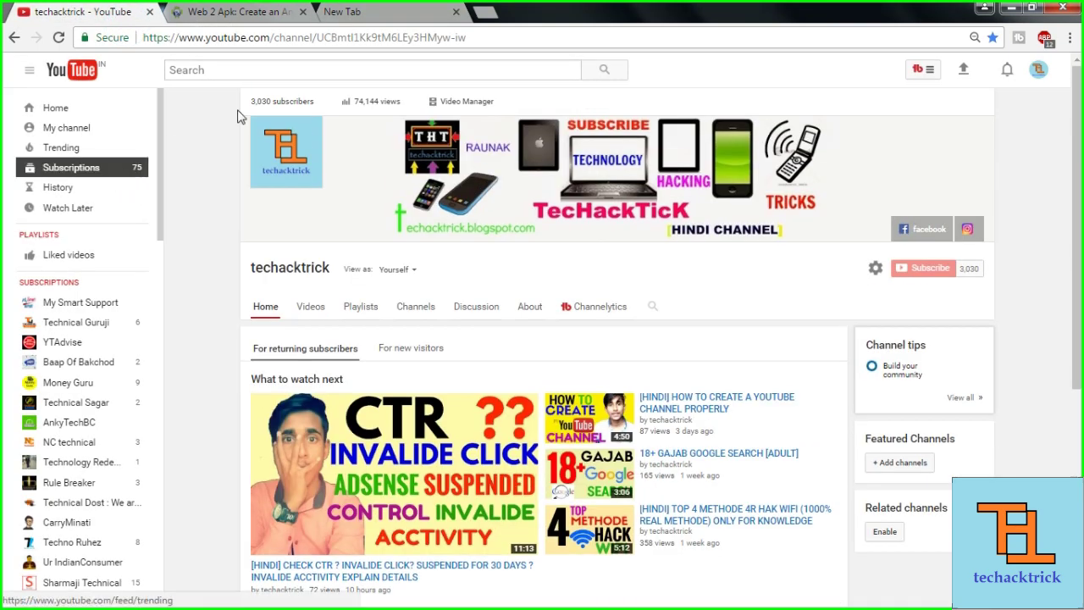
left_click_drag(485, 37, 143, 43)
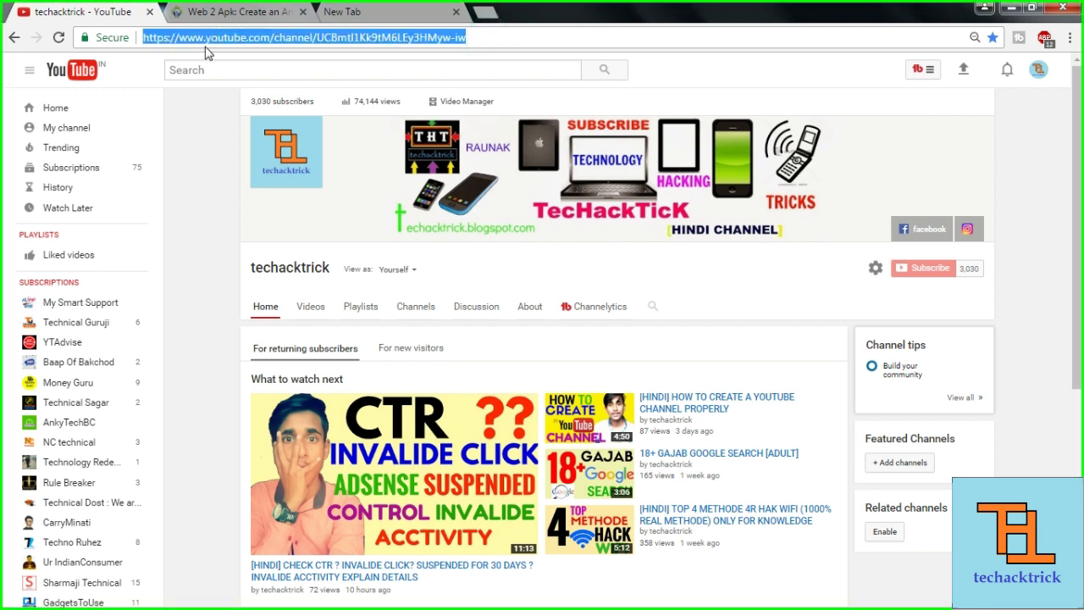
right_click(220, 51)
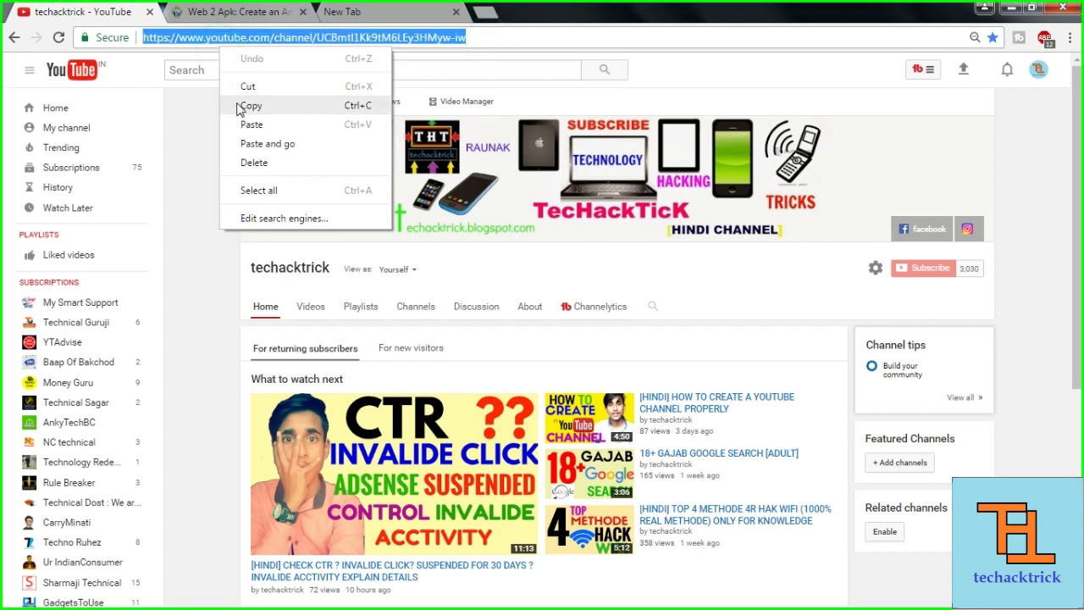
left_click(244, 106)
left_click(248, 17)
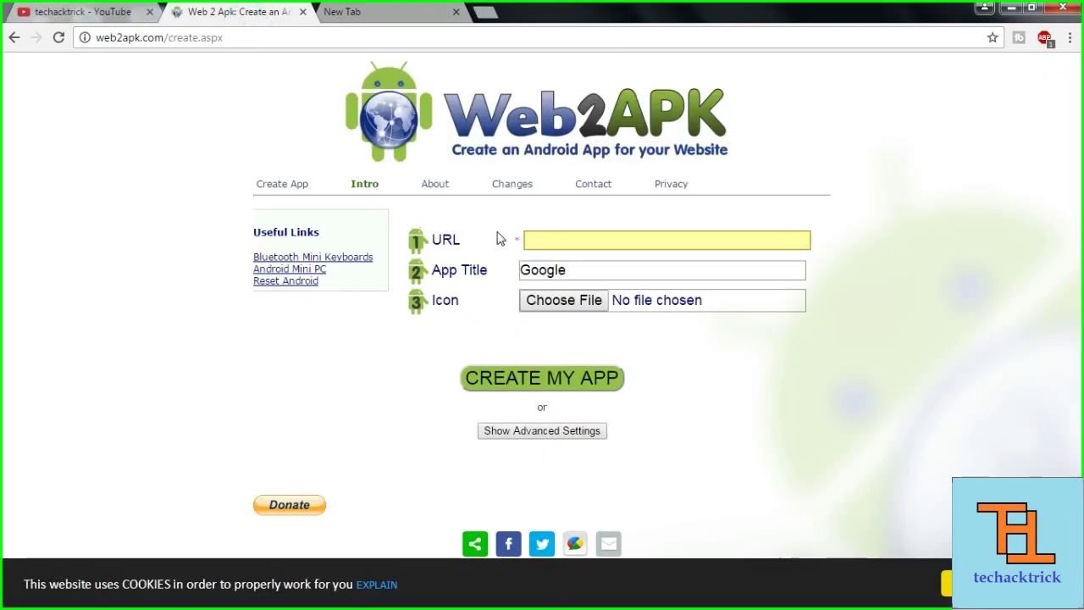
Paste the YouTube channel address into the app URL field
left_click(534, 238)
right_click(534, 238)
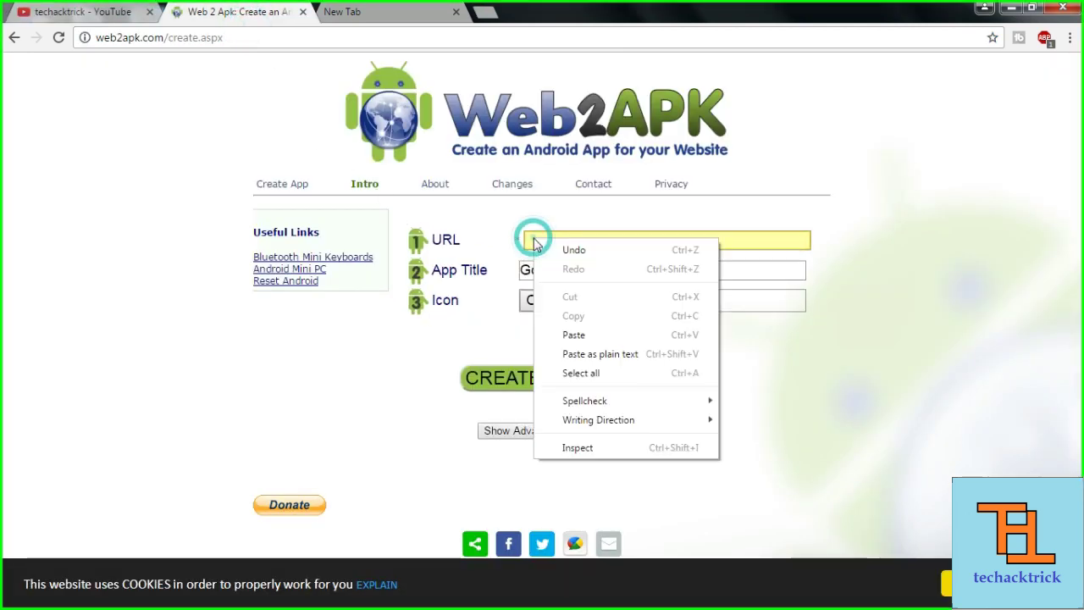
left_click(569, 333)
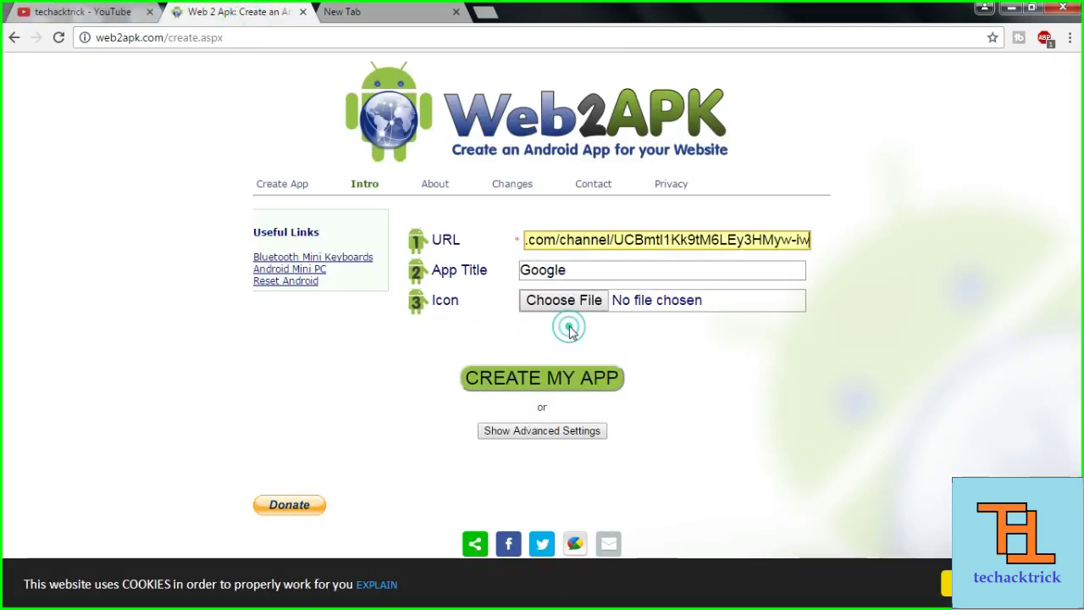
Replace the app title 'Google' with 'techacktrick'
double_click(572, 271)
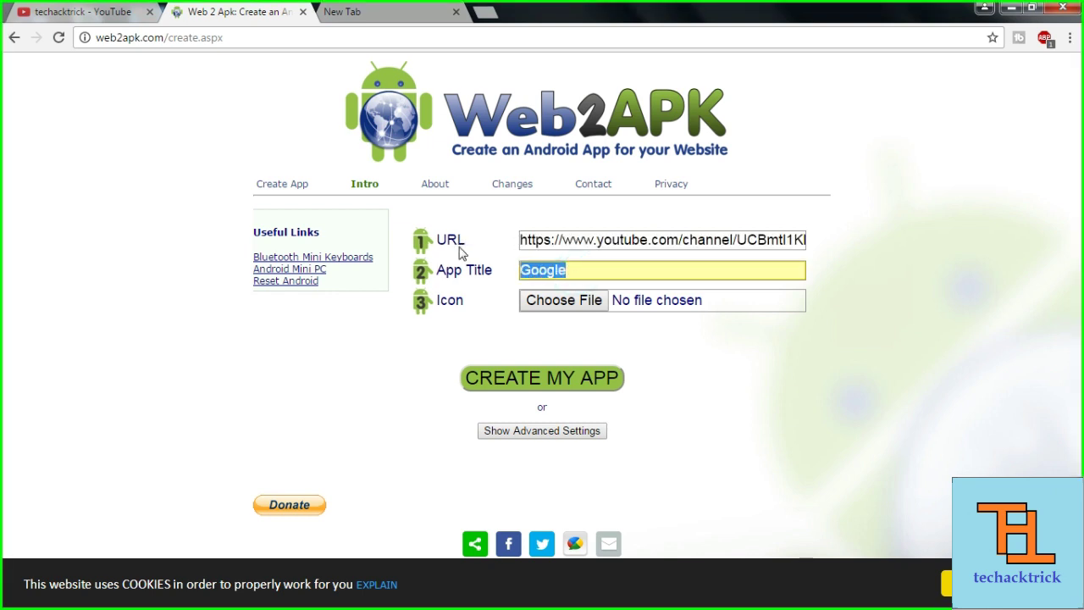
key("BackSpace")
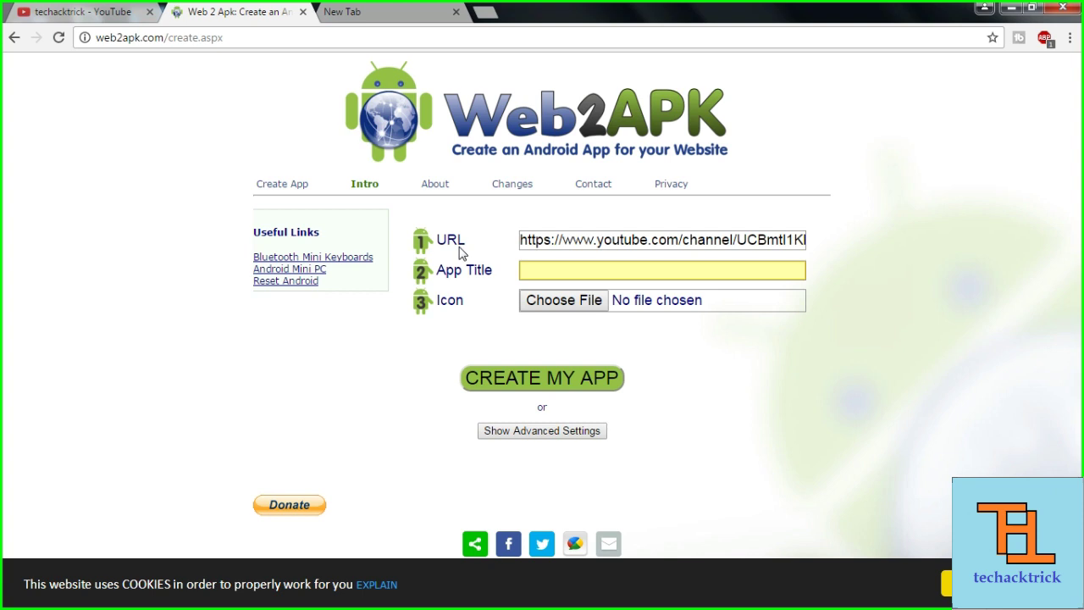
type("techacktrick")
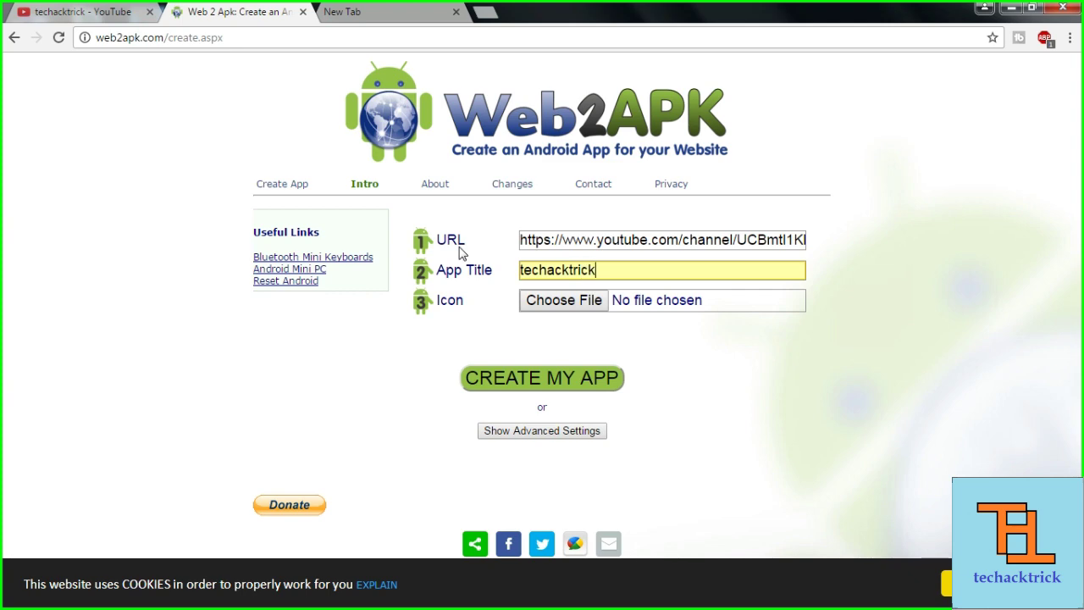
left_click(551, 310)
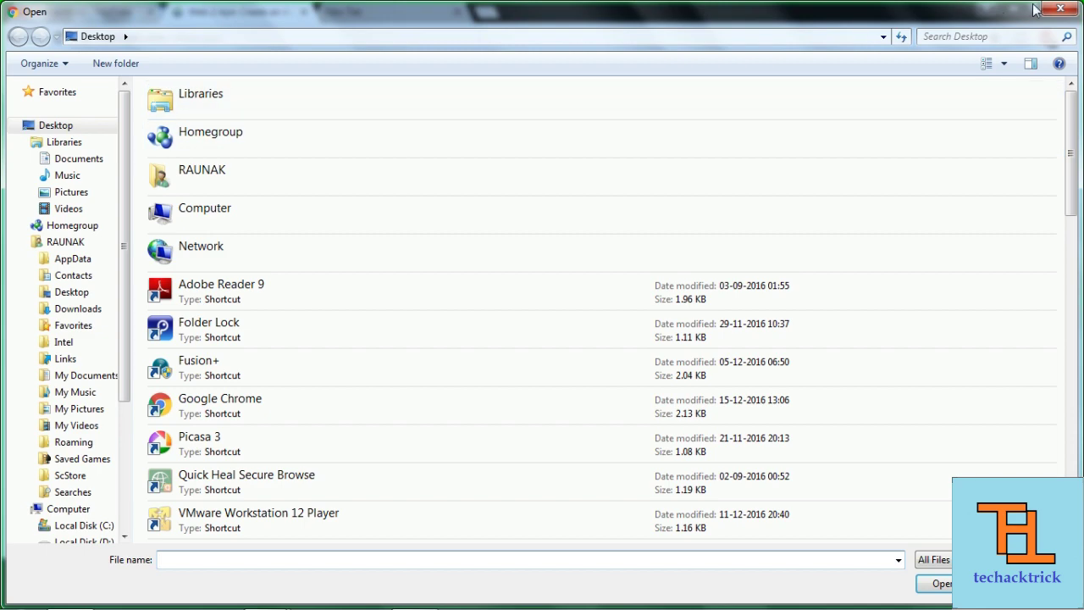
Choose 'techacktrick - Copygg.png' from the Desktop as the app icon
left_click(1051, 9)
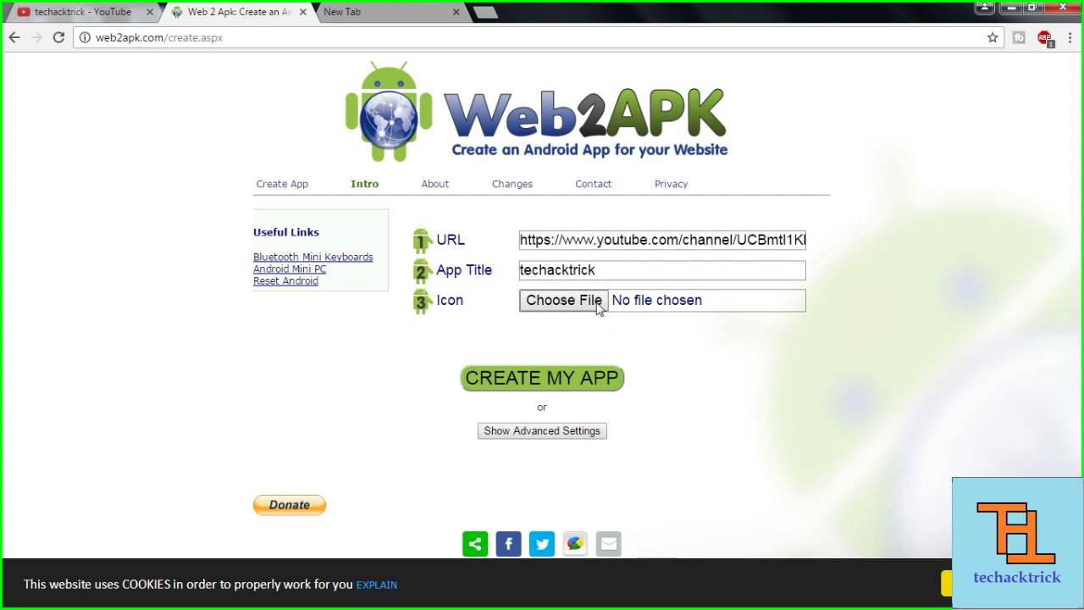
left_click(599, 307)
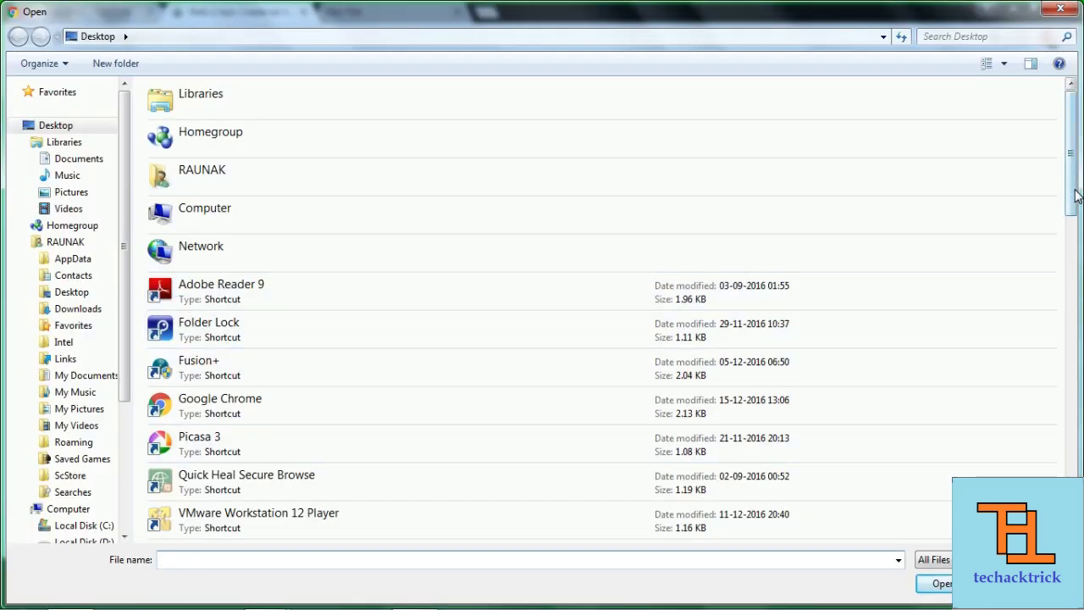
left_click_drag(1075, 194, 1053, 476)
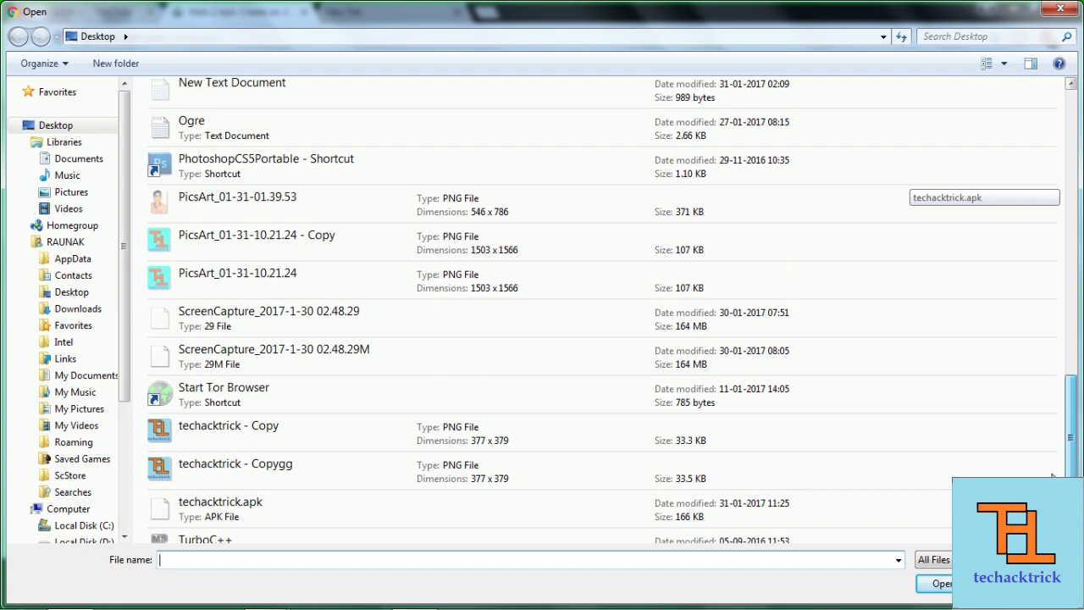
left_click(557, 482)
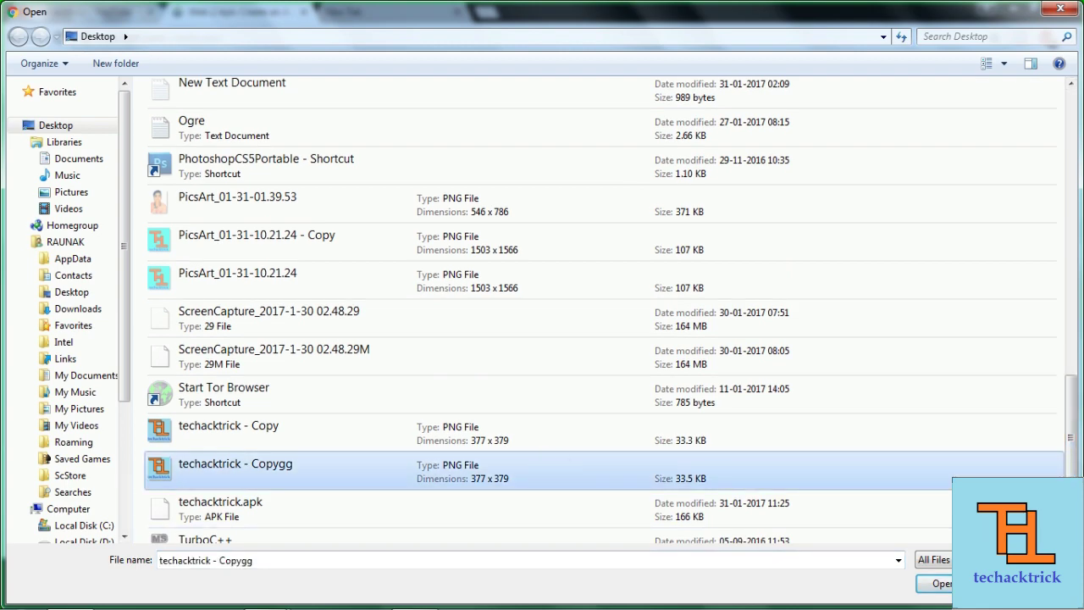
left_click(940, 583)
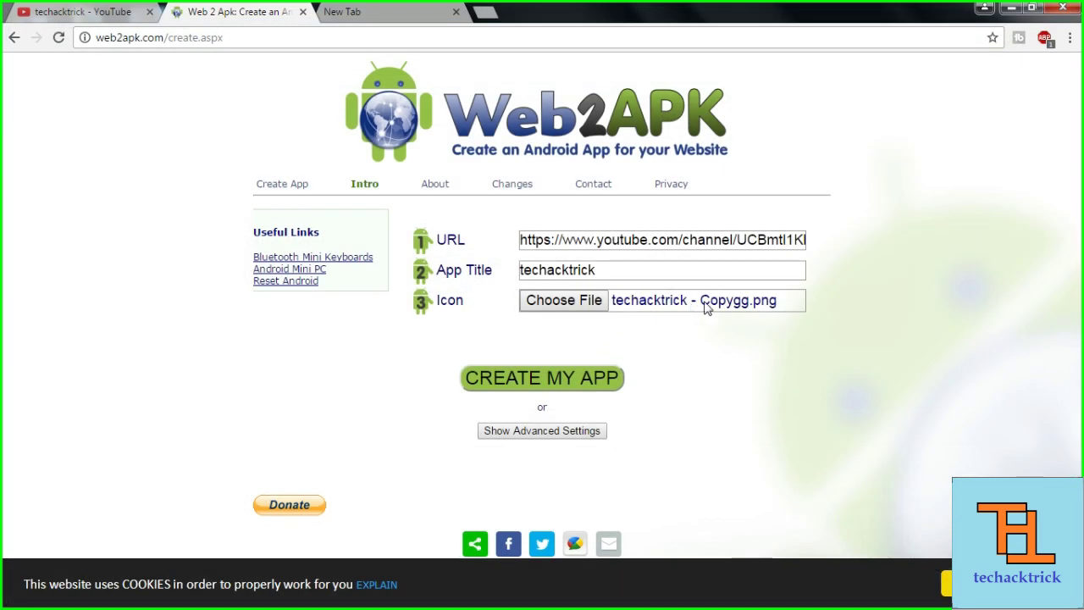
Reveal the advanced settings and set Screen Orientation to Vertical orientation
left_click(543, 439)
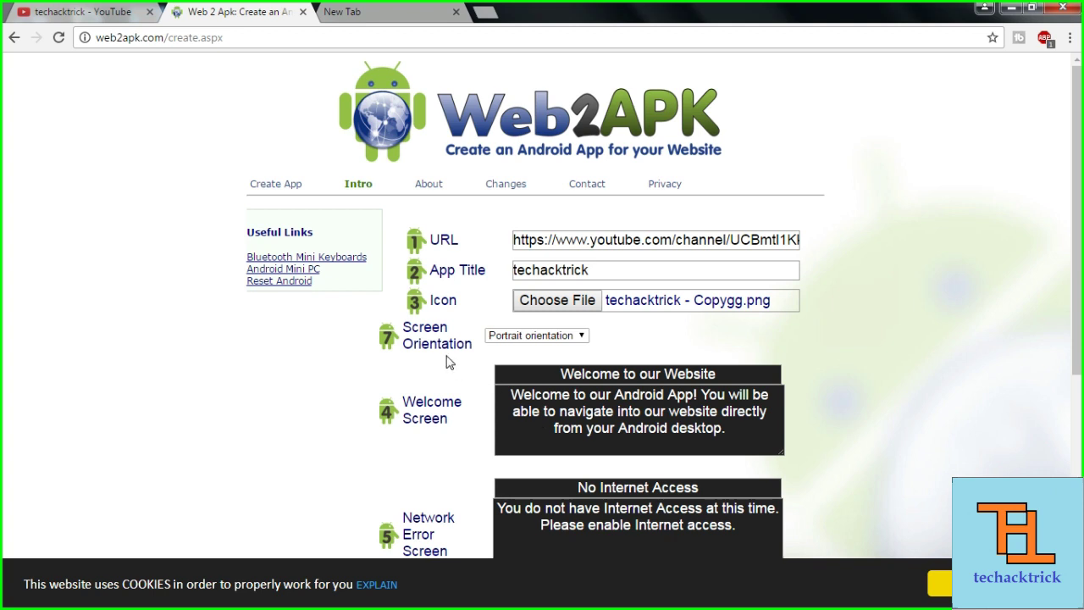
left_click(582, 337)
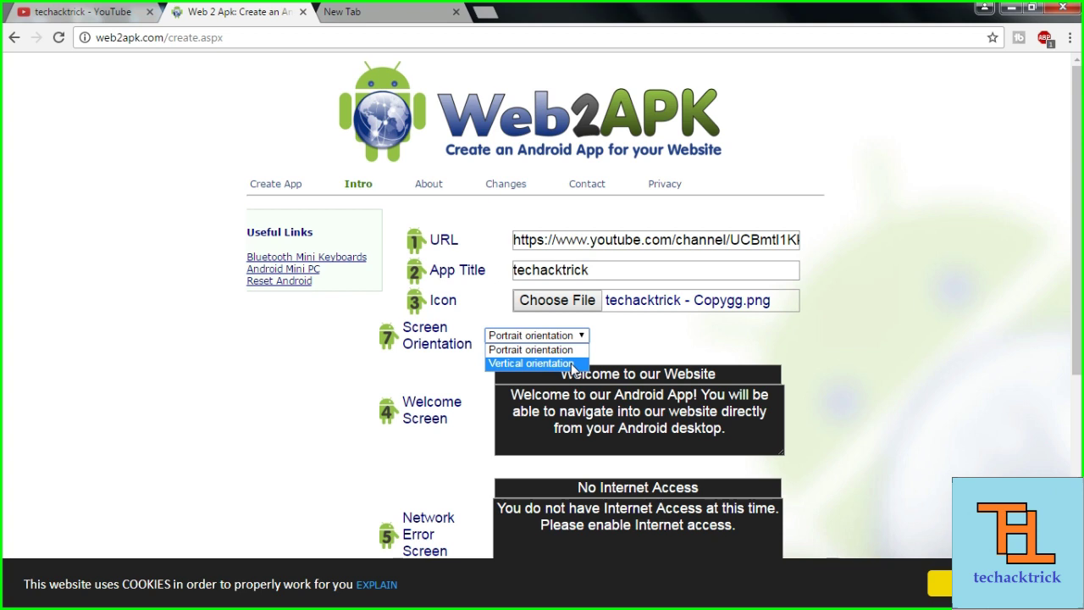
left_click(572, 366)
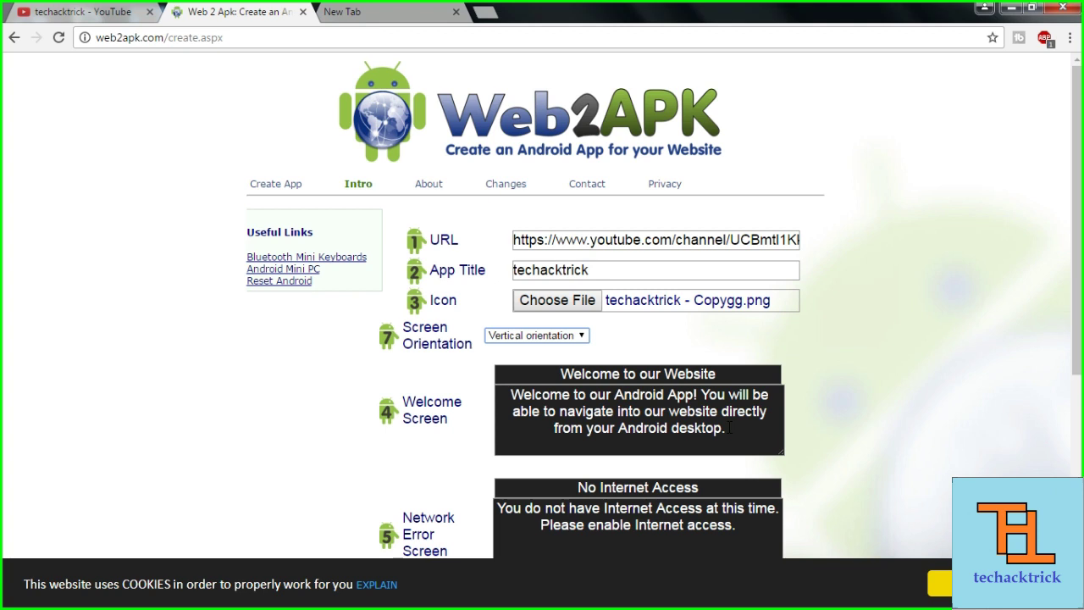
Change the welcome heading's 'our Website' to 'techacktrick'
left_click_drag(730, 428, 567, 366)
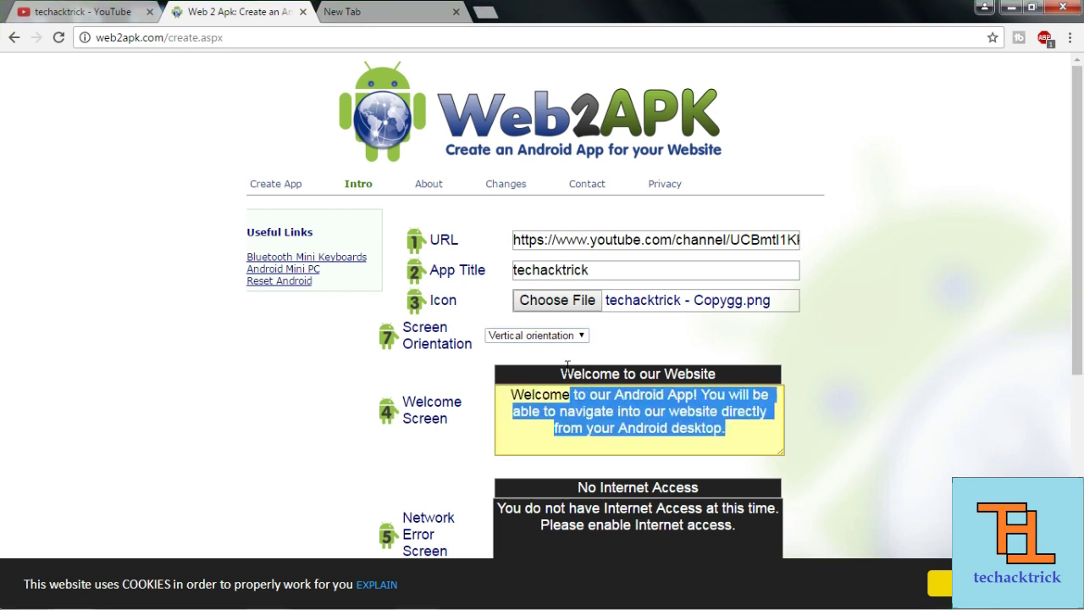
left_click_drag(720, 373, 640, 373)
key("BackSpace")
type("te")
type("hacktrick")
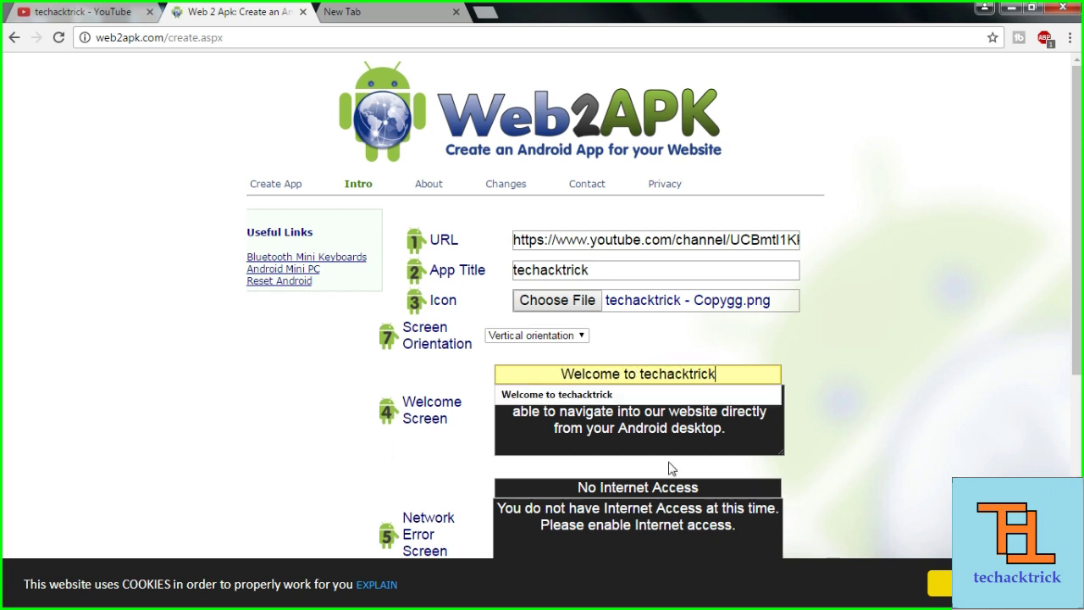
Replace the end of the welcome message with 'Thank you for give a space in your phone'
left_click(710, 435)
mouse_move(742, 426)
left_mouse_down()
mouse_move(631, 408)
mouse_move(513, 412)
left_mouse_up()
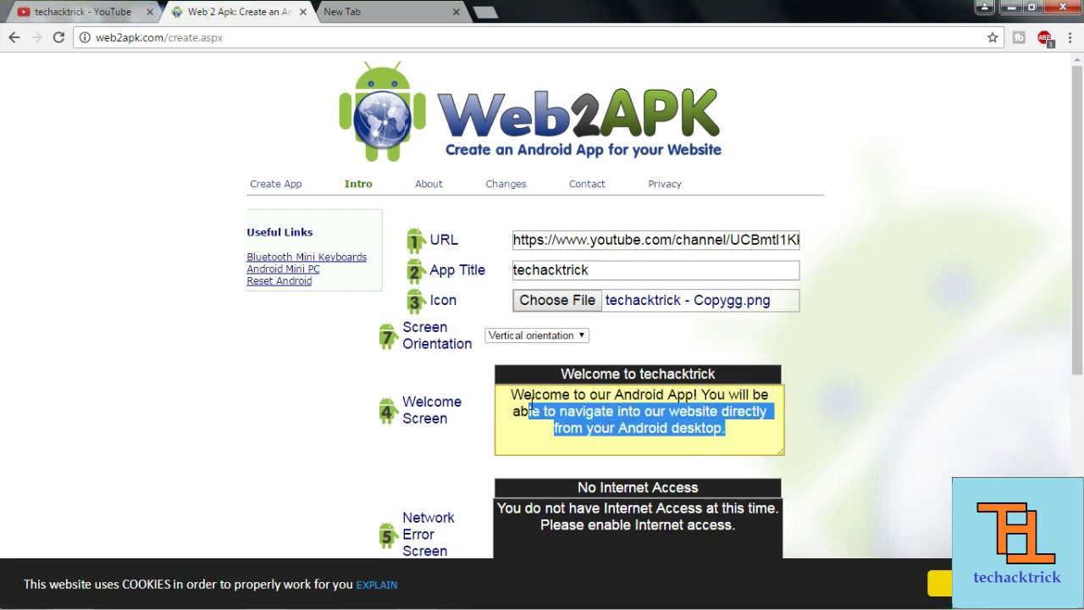
key("BackSpace")
key("BackSpace")
key("BackSpace")
key("BackSpace")
key("BackSpace")
key("BackSpace")
key("BackSpace")
key("BackSpace")
key("BackSpace")
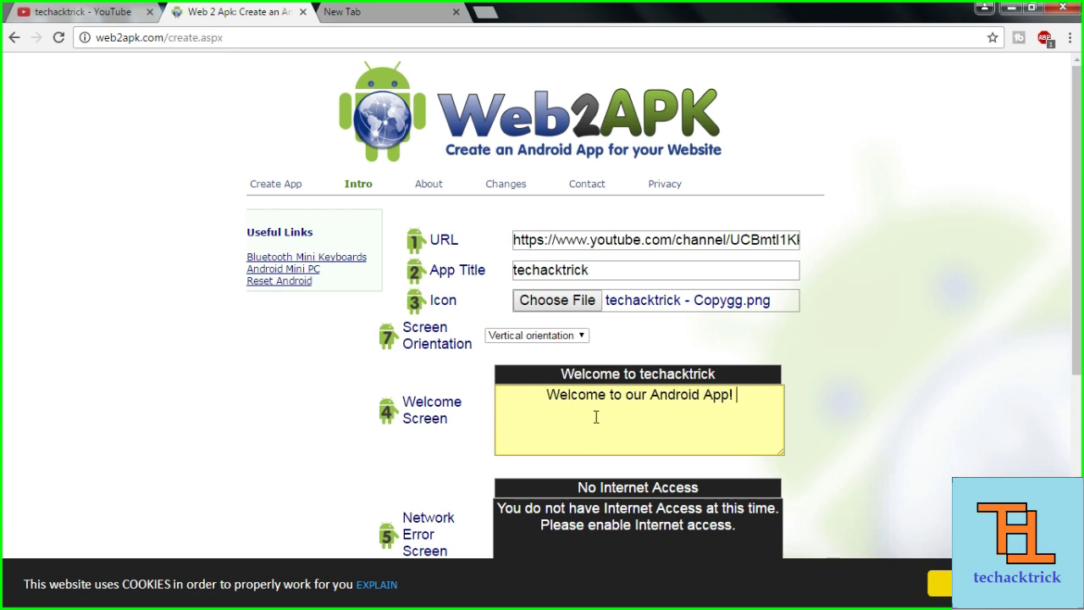
type("Here")
key("BackSpace")
key("BackSpace")
key("BackSpace")
type("Thank you for give a space in your phone")
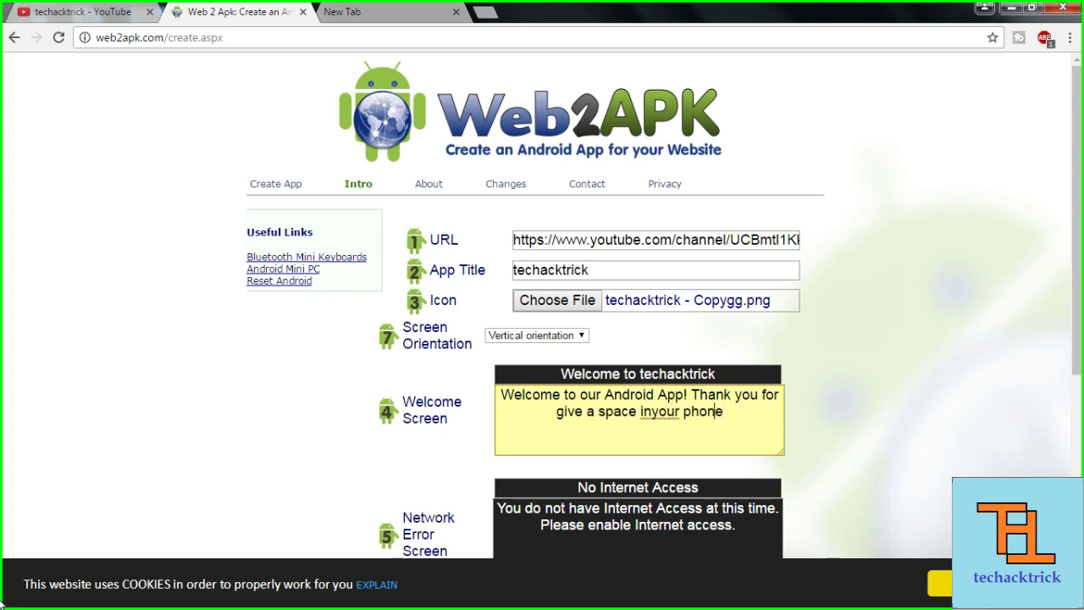
Move the thank-you onto its own line and add 'here you can earn knowledge and learn hacking tricks'
left_click(691, 393)
key("Return")
left_click(768, 415)
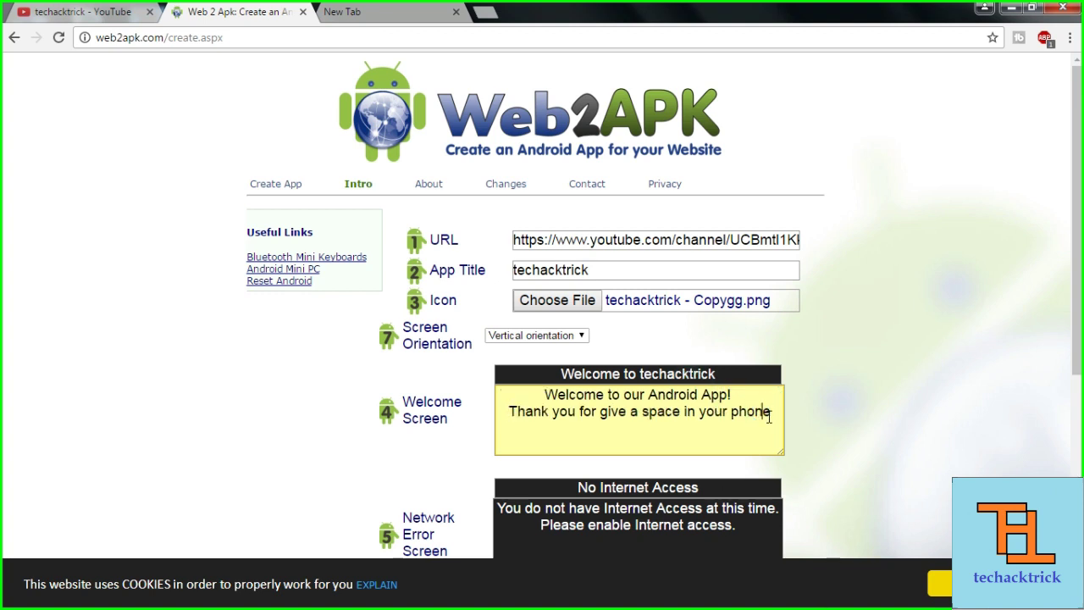
type("here you can earn knoe")
key("BackSpace")
type("wledge and ")
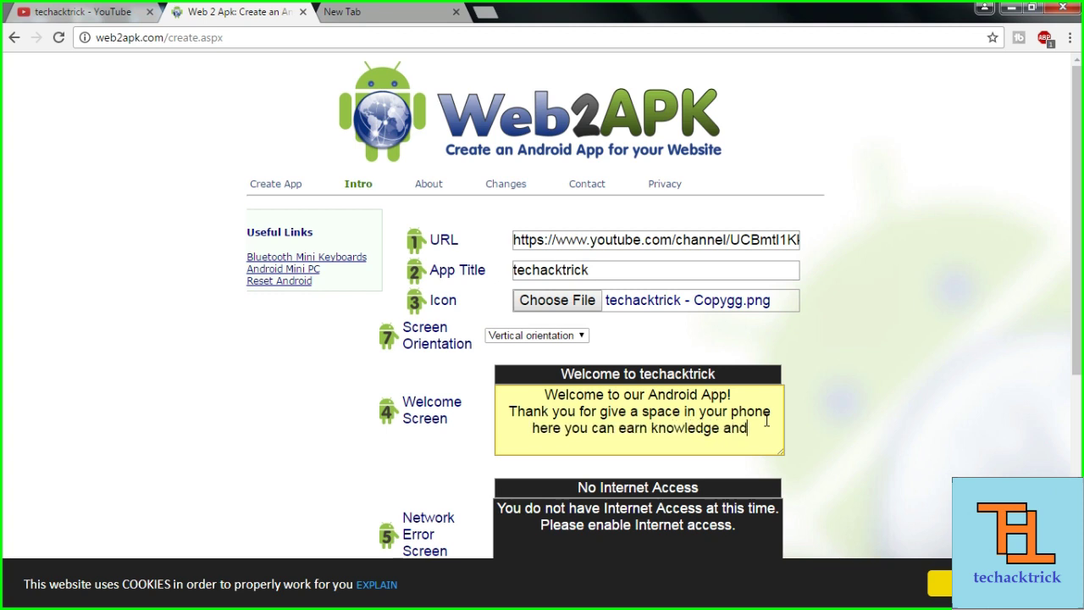
type("learn hacking tricks")
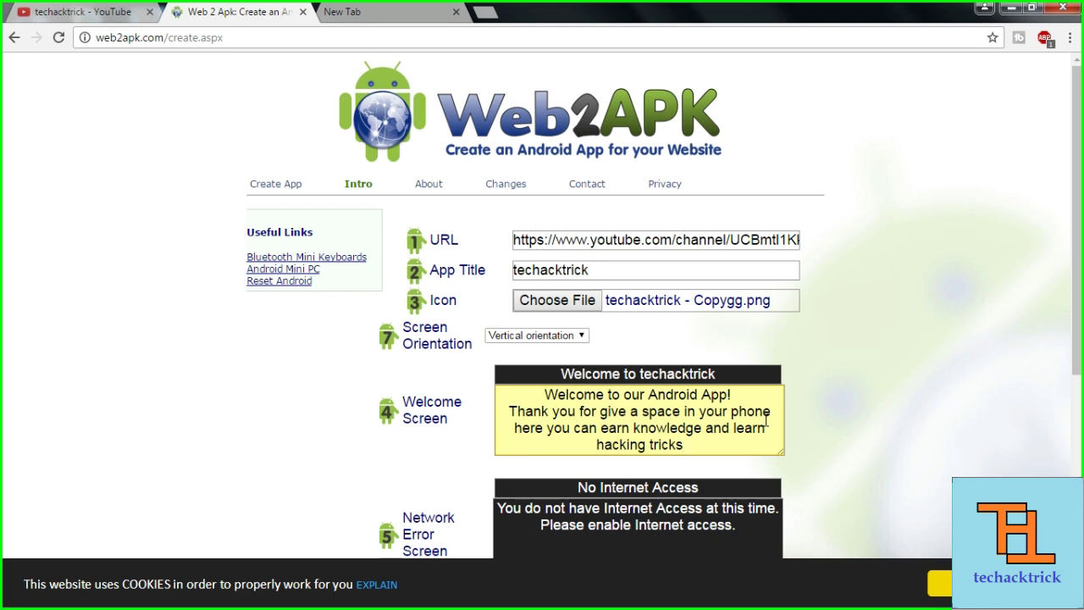
scroll(745, 415, "down", 1)
Replace the network error message with 'SIR, APNA INTERNET CONNECTION CHECK KIJIYE'
left_click(642, 475)
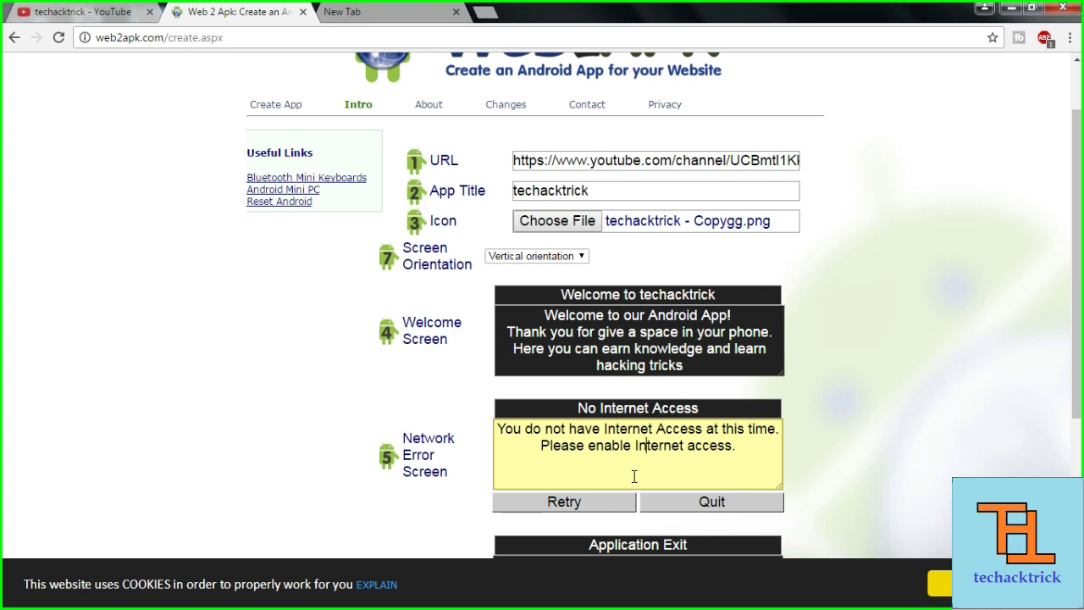
scroll(633, 476, "down", 1)
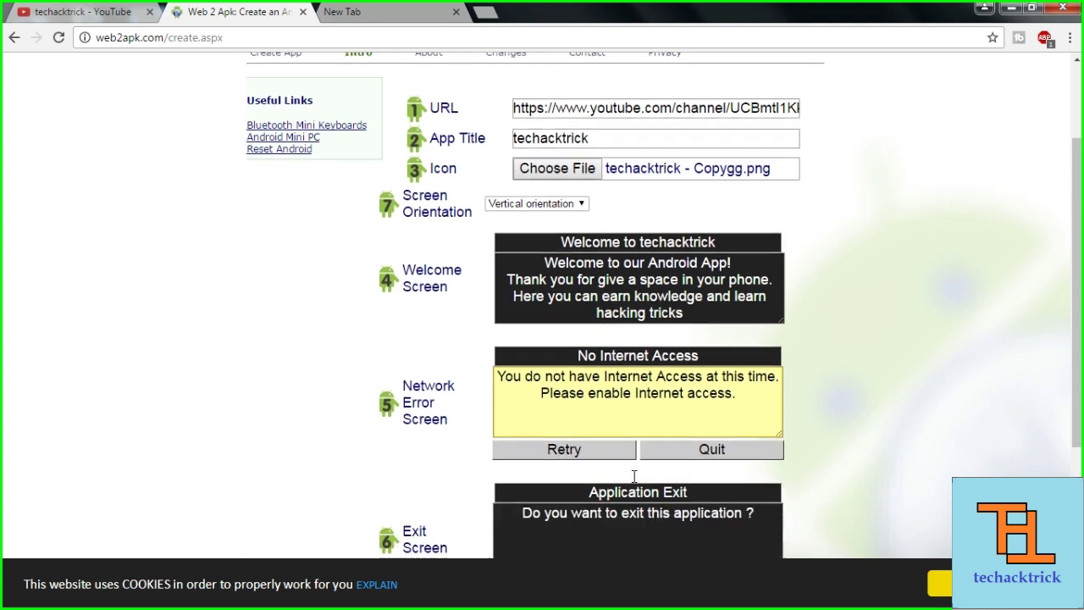
left_click_drag(742, 371, 489, 343)
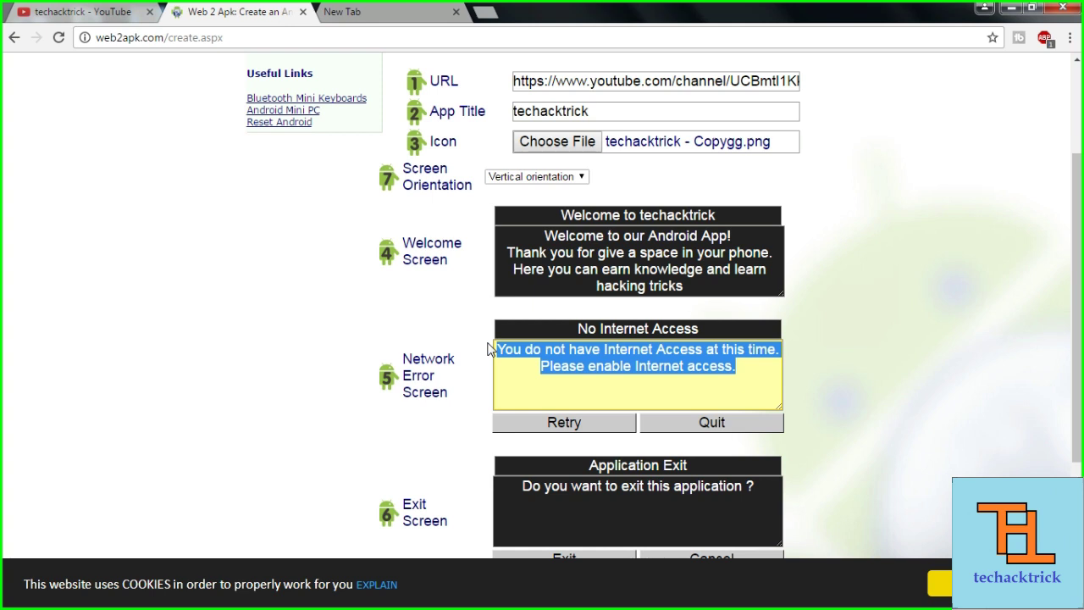
key("BackSpace")
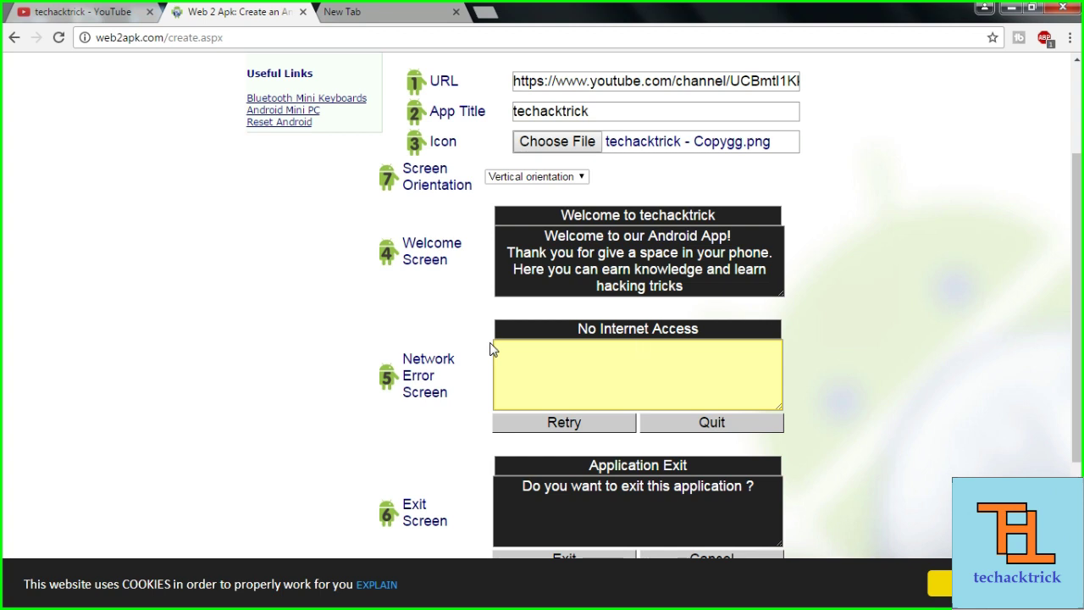
type("SR,")
type(" APNA INTERNET CONNECTION CHECK KIJIYE")
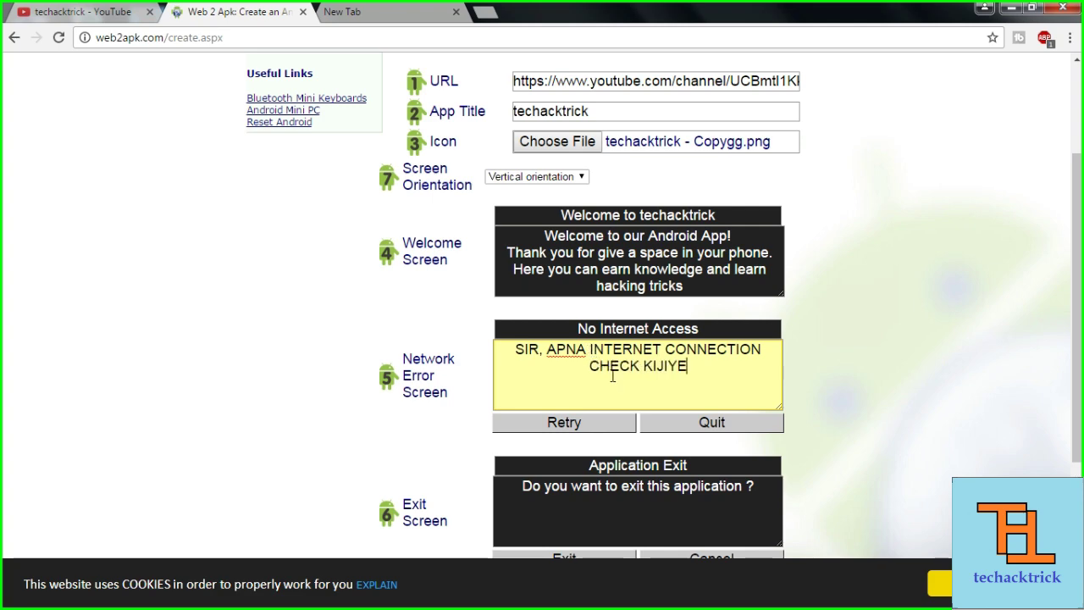
scroll(576, 351, "down", 1)
scroll(580, 334, "down", 2)
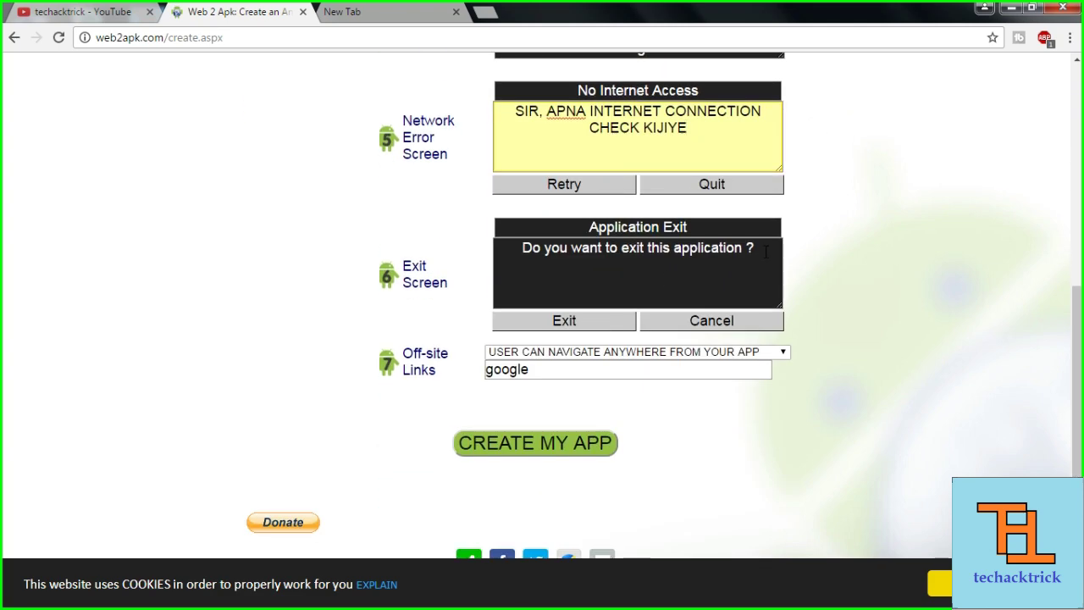
Replace the exit screen message with 'Humko chor kar ja rahe ho??'
left_click_drag(765, 251, 502, 247)
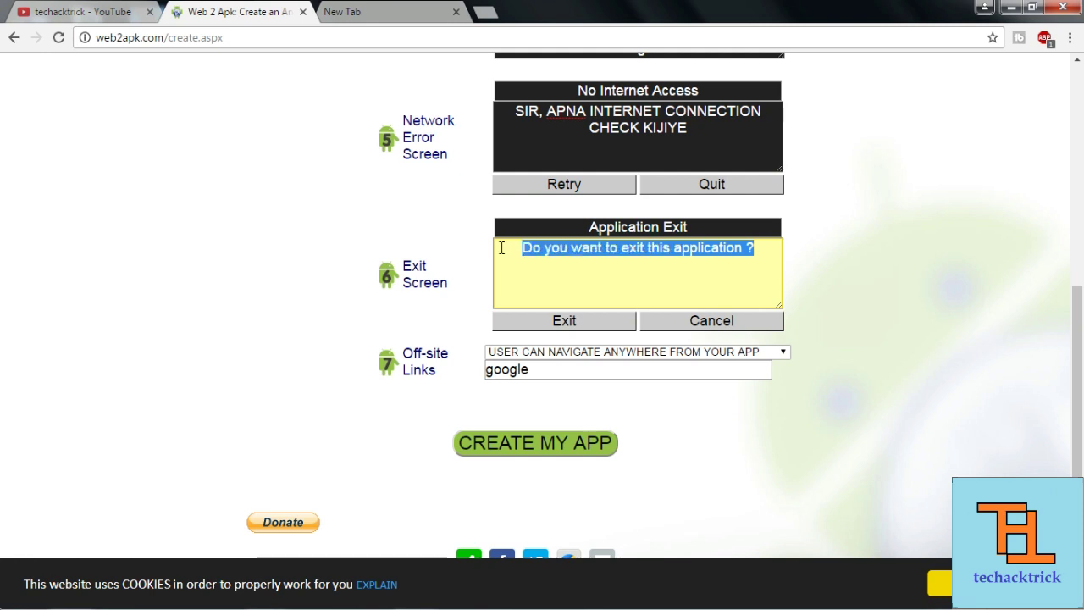
scroll(707, 330, "up", 1)
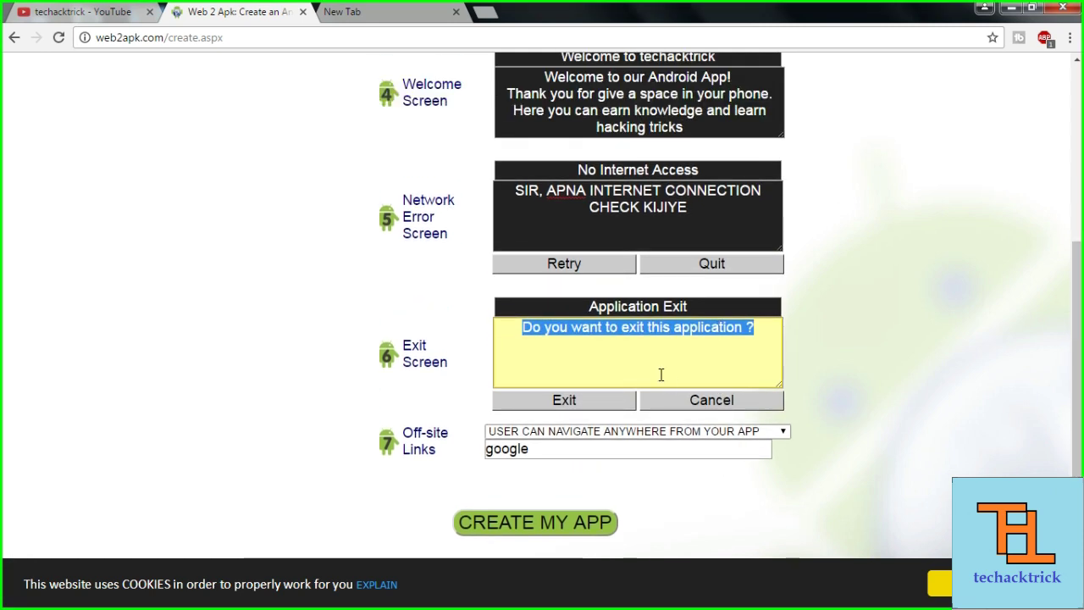
key("BackSpace")
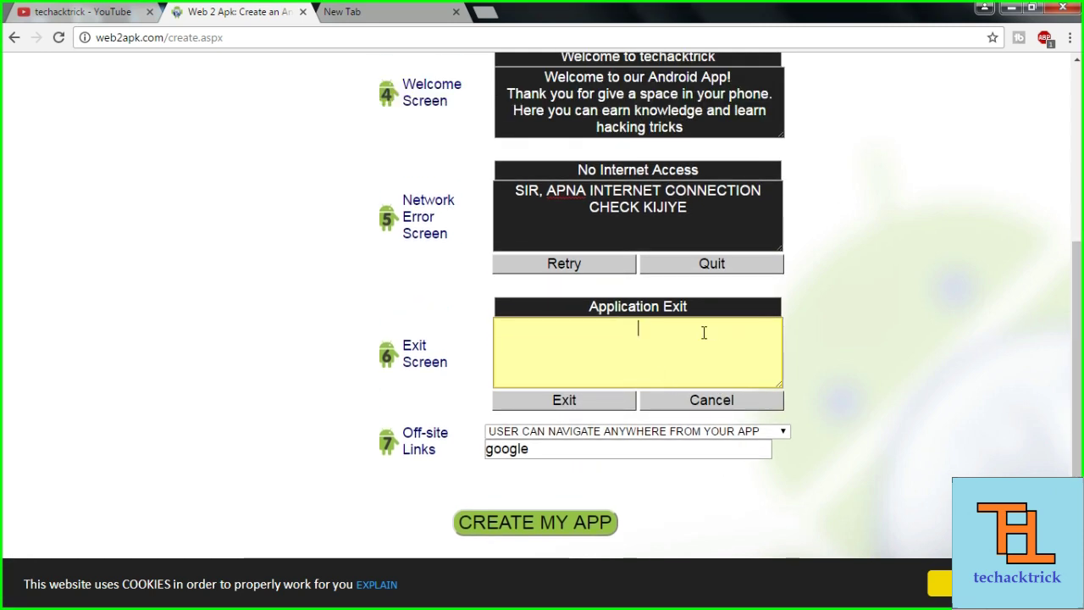
type("Humko chor kar ja rahe ho??")
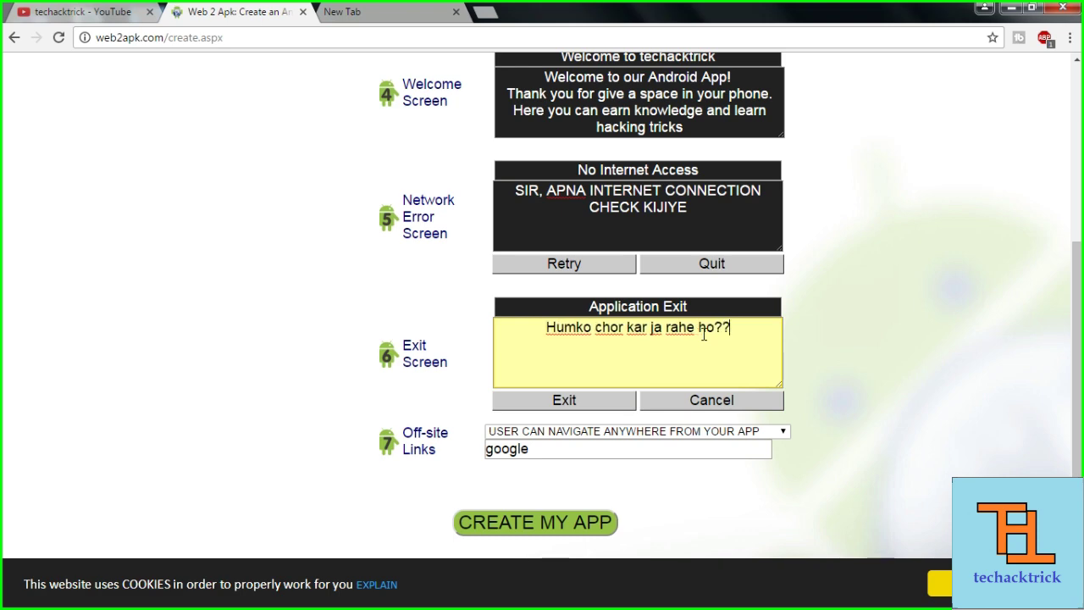
scroll(704, 335, "down", 1)
scroll(559, 298, "up", 2)
scroll(581, 344, "down", 1)
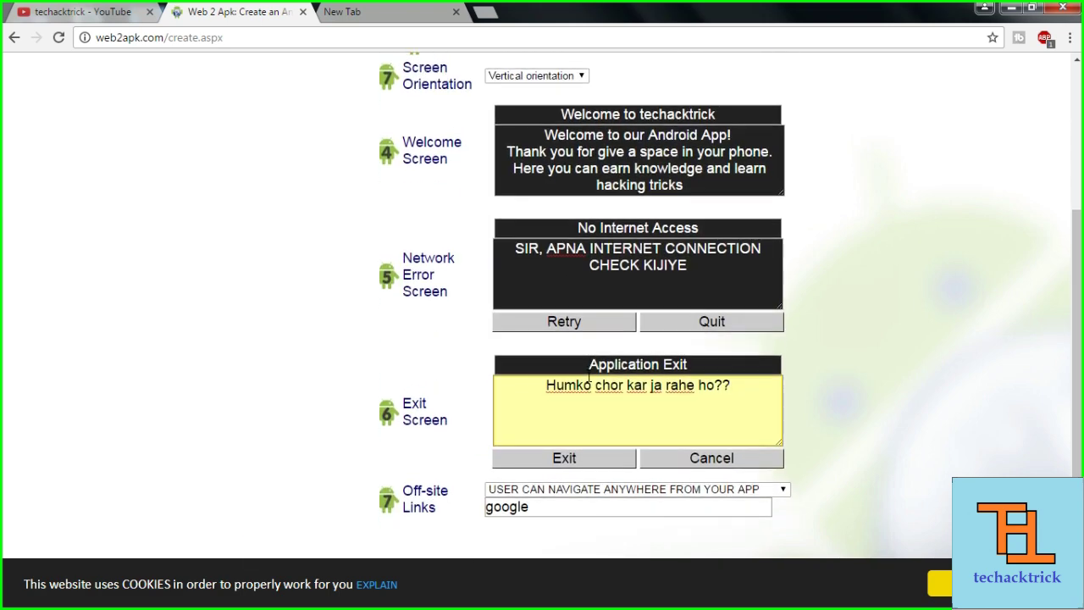
Clear 'google' from the off-site links field and keep 'User can navigate anywhere'
scroll(591, 380, "down", 1)
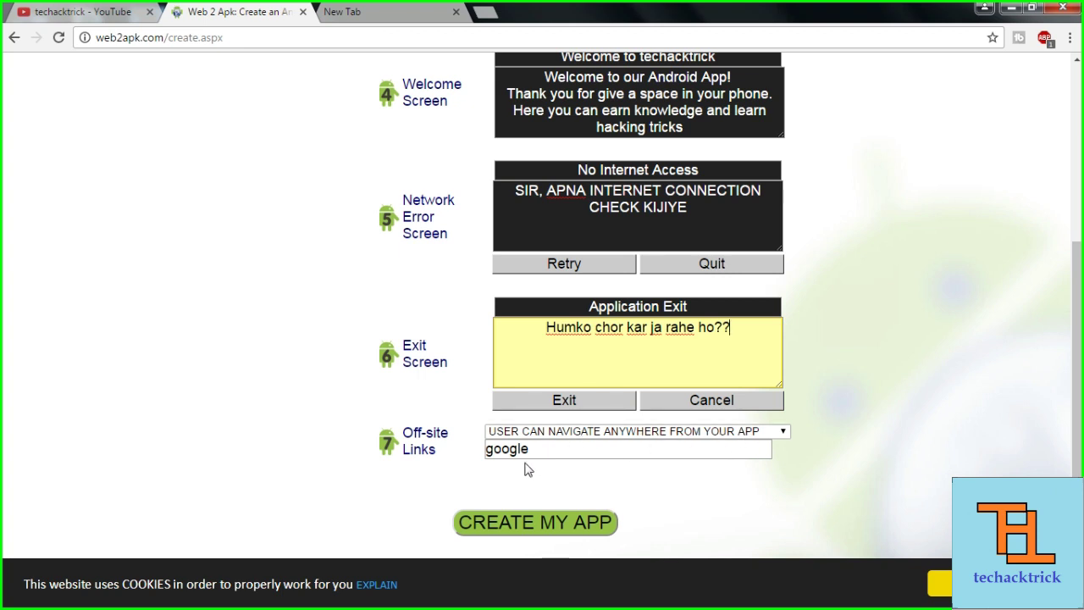
left_click_drag(576, 443, 455, 453)
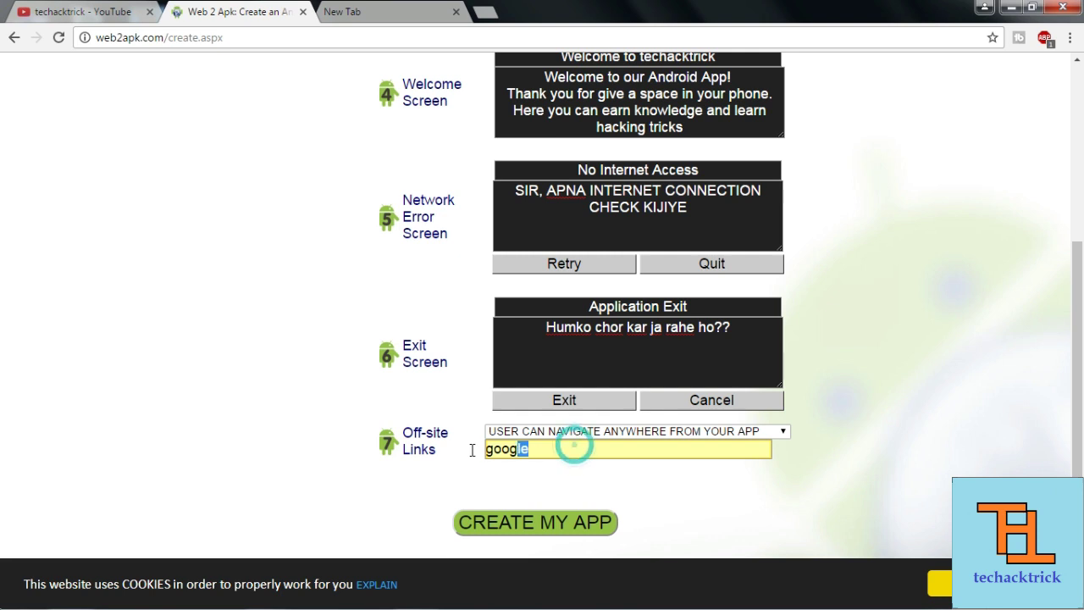
key("BackSpace")
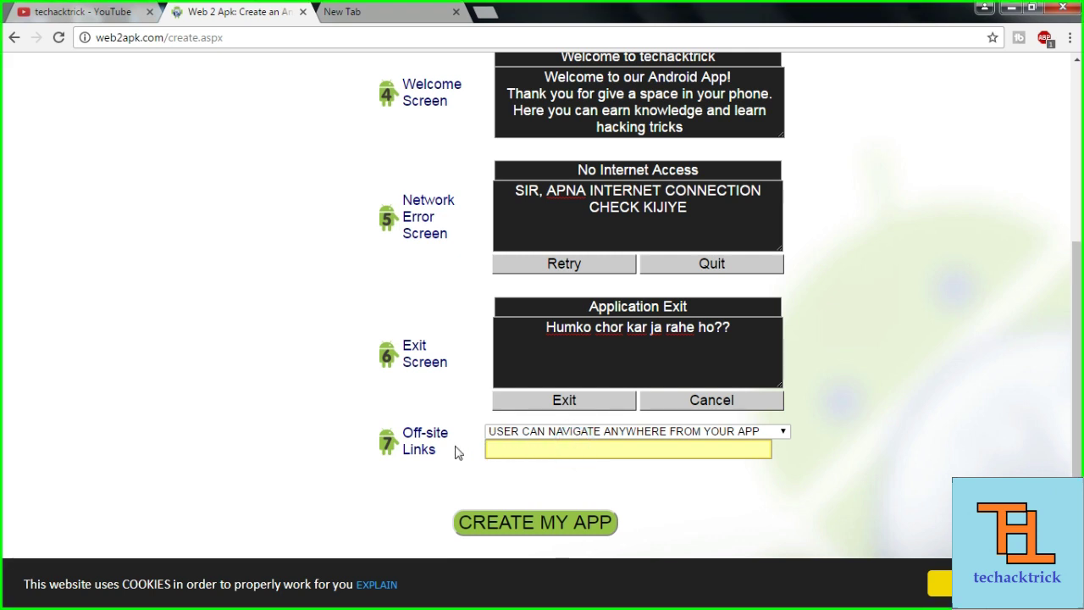
left_click(780, 432)
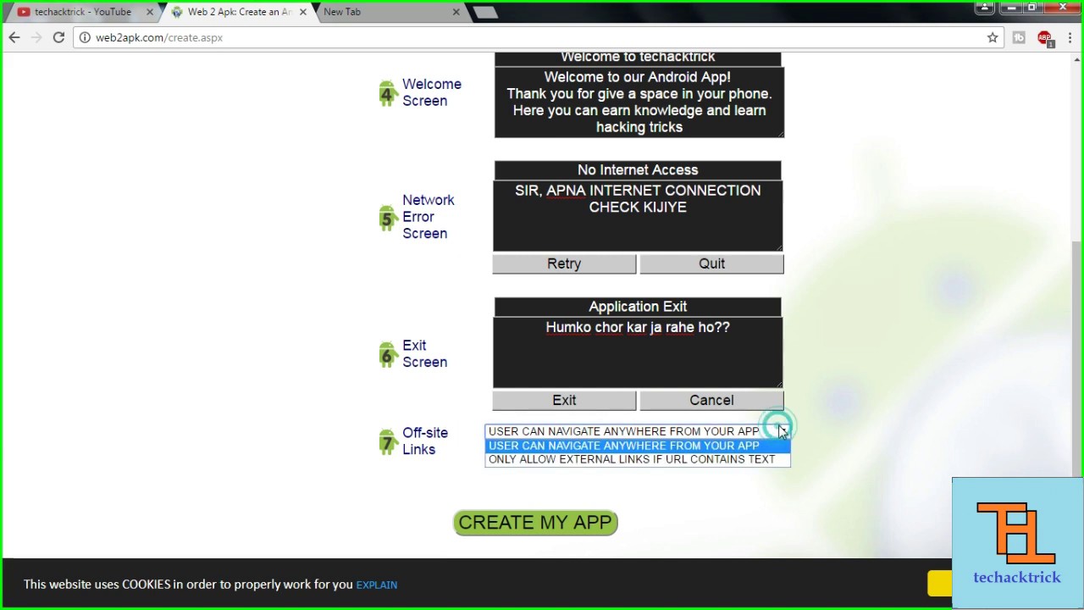
left_click(567, 448)
Build the APK with the configured settings
scroll(684, 521, "down", 1)
scroll(699, 495, "up", 3)
scroll(703, 479, "down", 3)
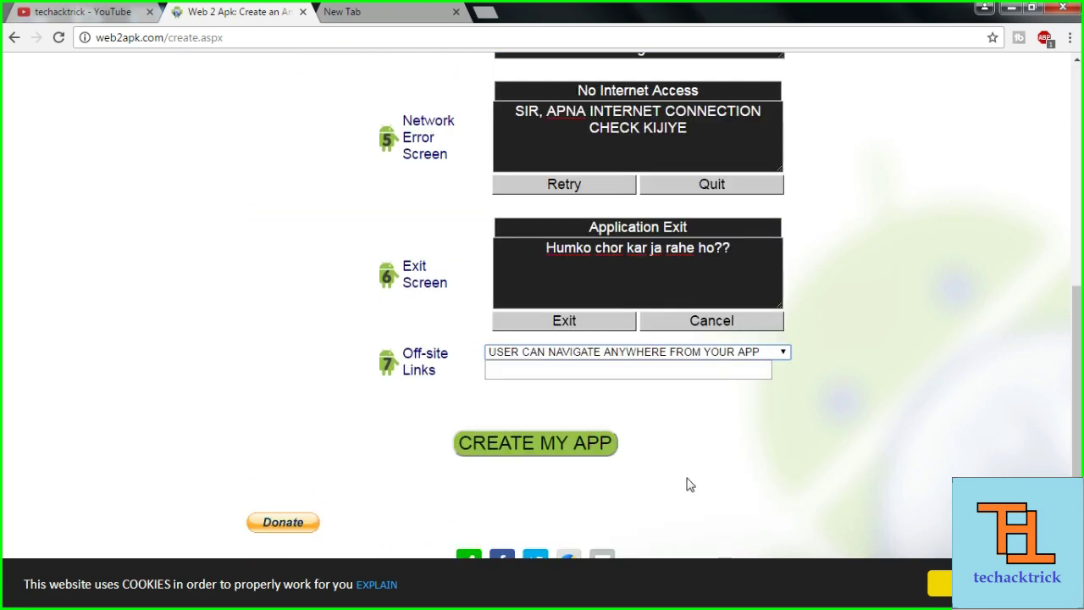
left_click(539, 444)
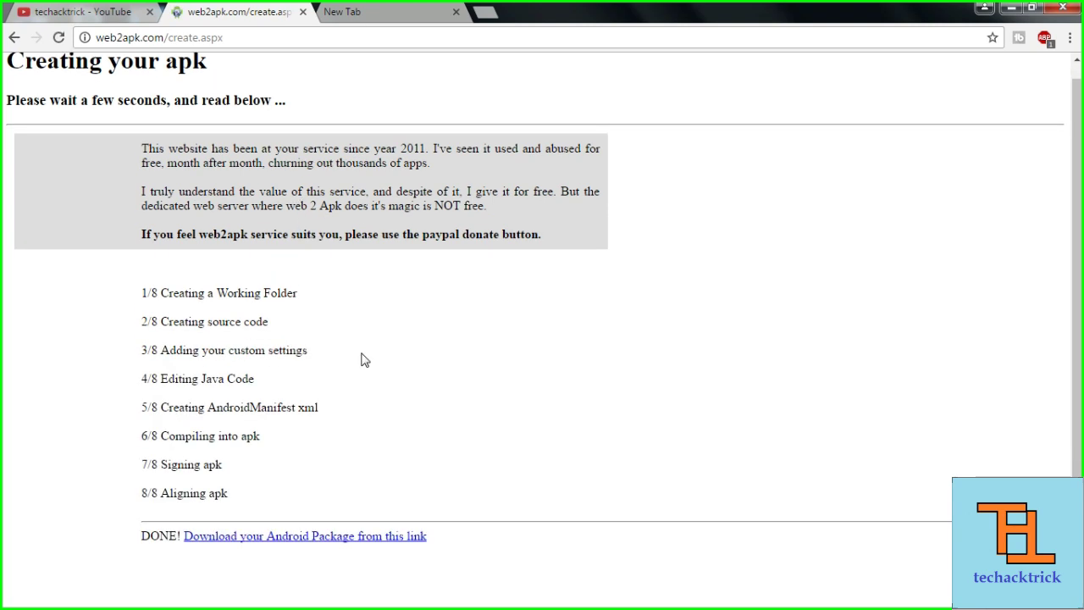
Download the finished techacktrick.apk (167 KB) from Web2APK's Android Package link
left_click(330, 543)
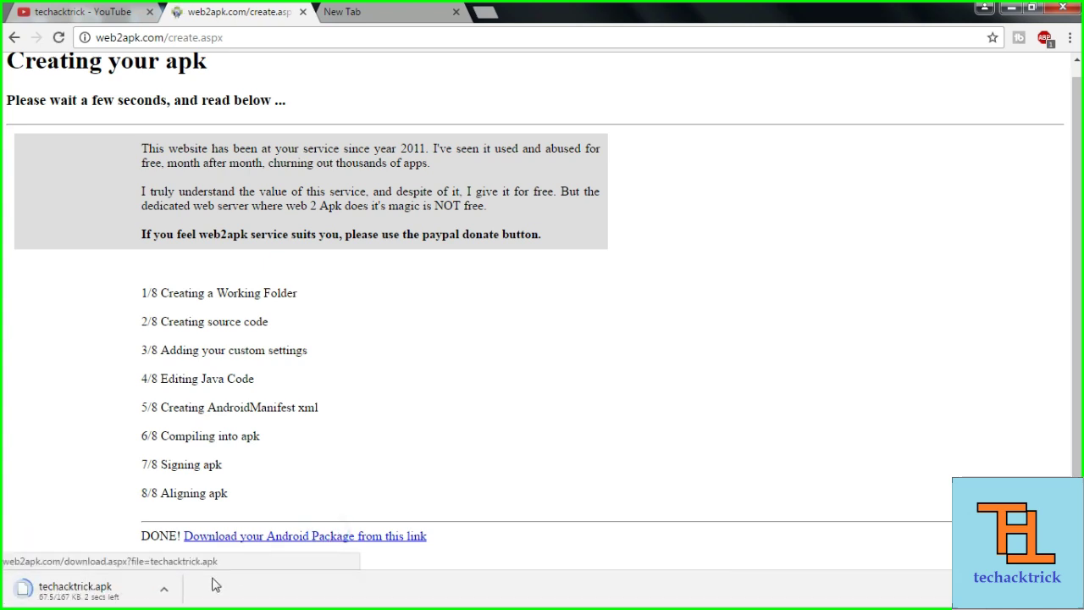
Show the downloaded techacktrick.apk in its Downloads folder window
left_click(169, 593)
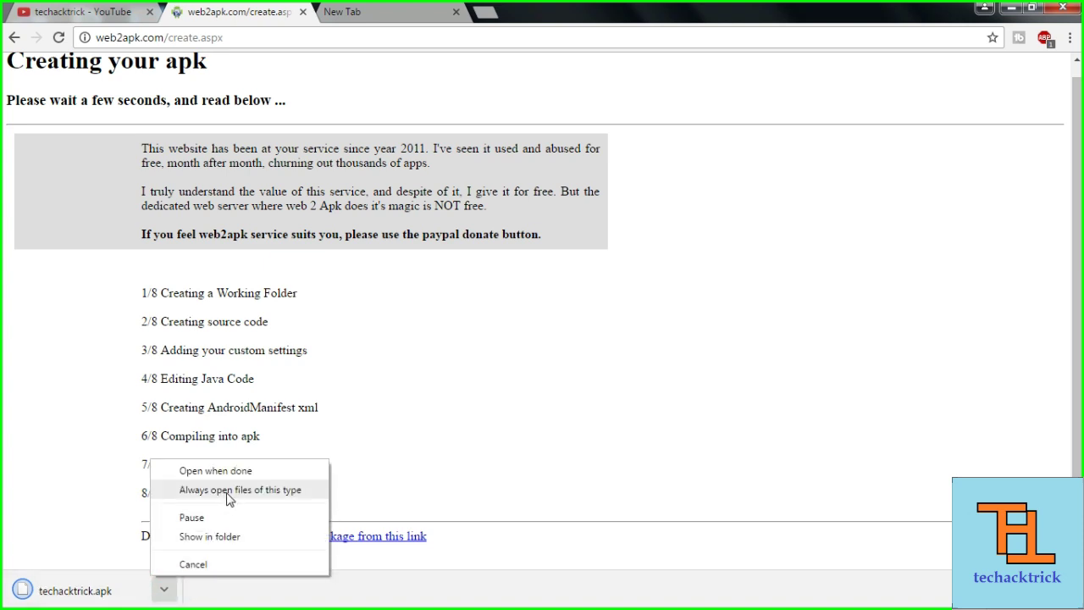
left_click(238, 539)
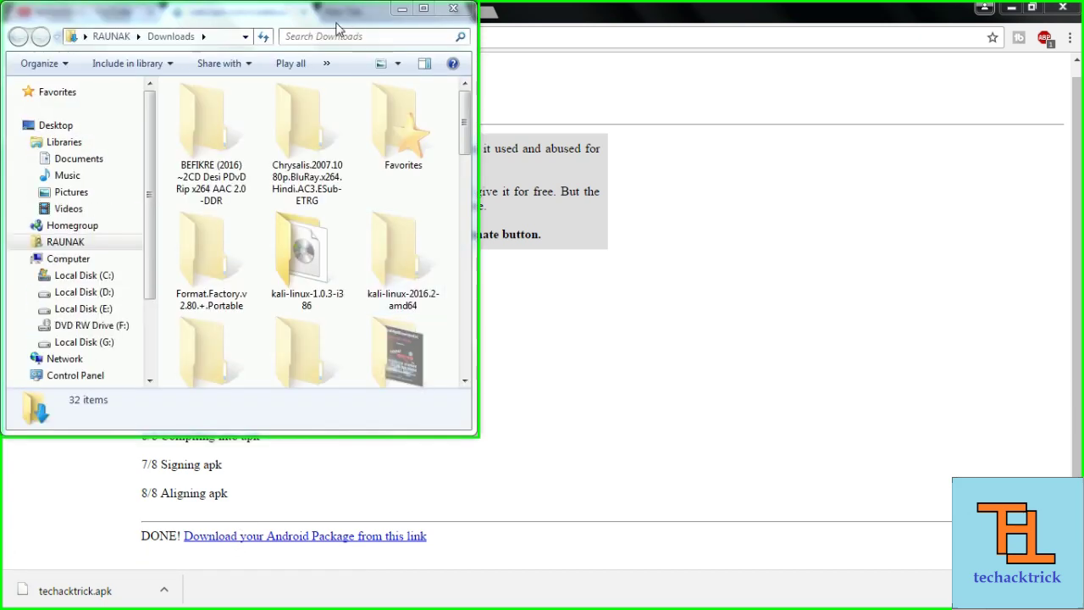
left_click_drag(343, 19, 690, 40)
scroll(675, 229, "down", 3)
scroll(678, 237, "down", 5)
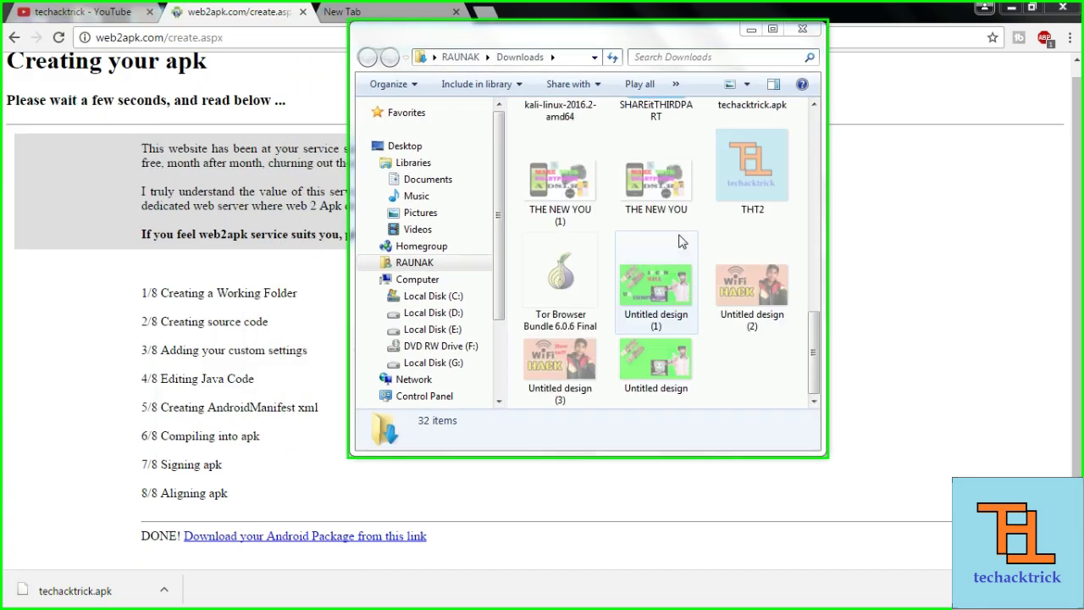
scroll(680, 242, "up", 5)
scroll(678, 240, "up", 3)
scroll(682, 233, "down", 1)
scroll(684, 227, "up", 2)
scroll(688, 222, "down", 1)
scroll(691, 216, "down", 2)
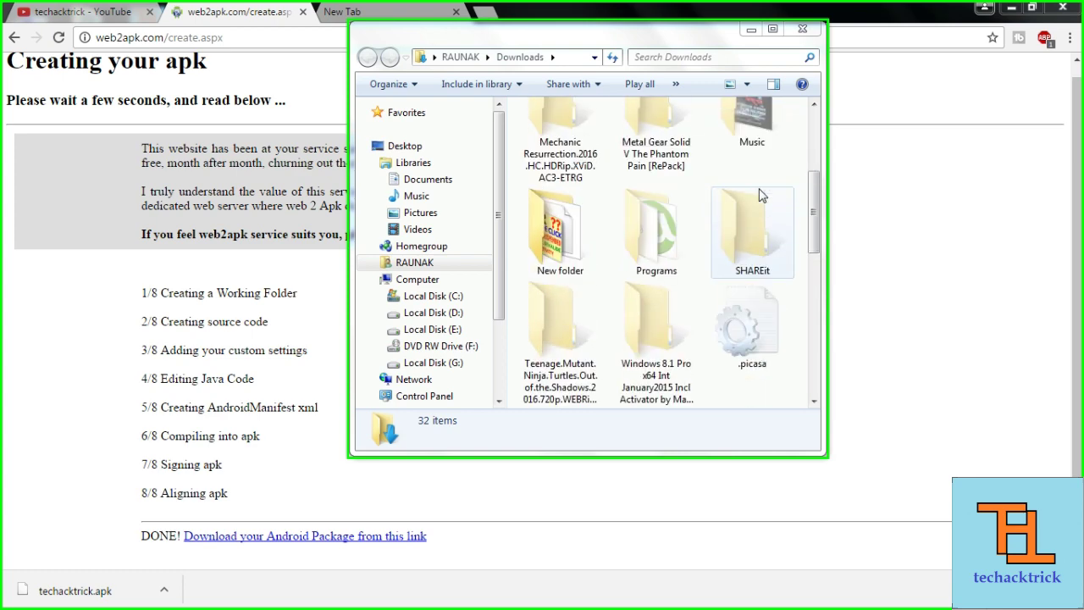
scroll(691, 216, "down", 1)
Minimize Chrome, maximize the Downloads window and select techacktrick.apk (166 KB), then open File Manager
left_click(752, 29)
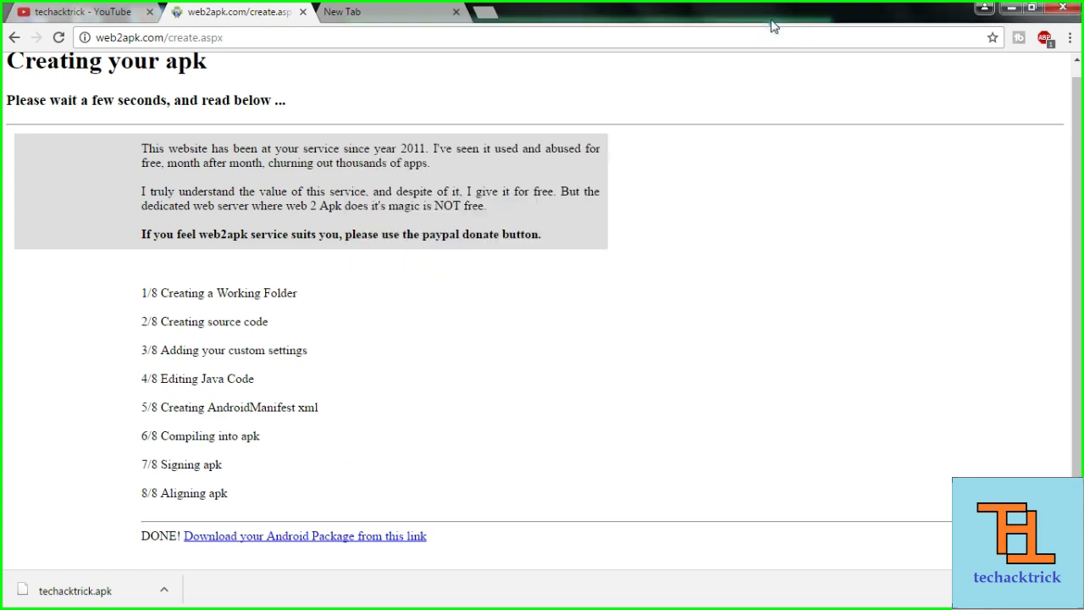
left_click(1012, 8)
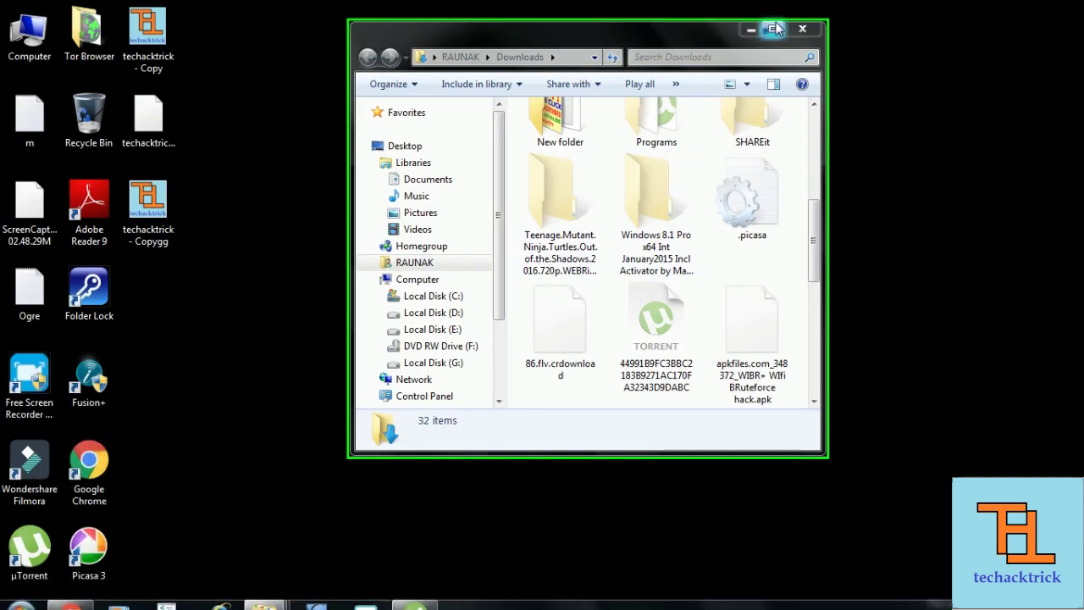
left_click(772, 29)
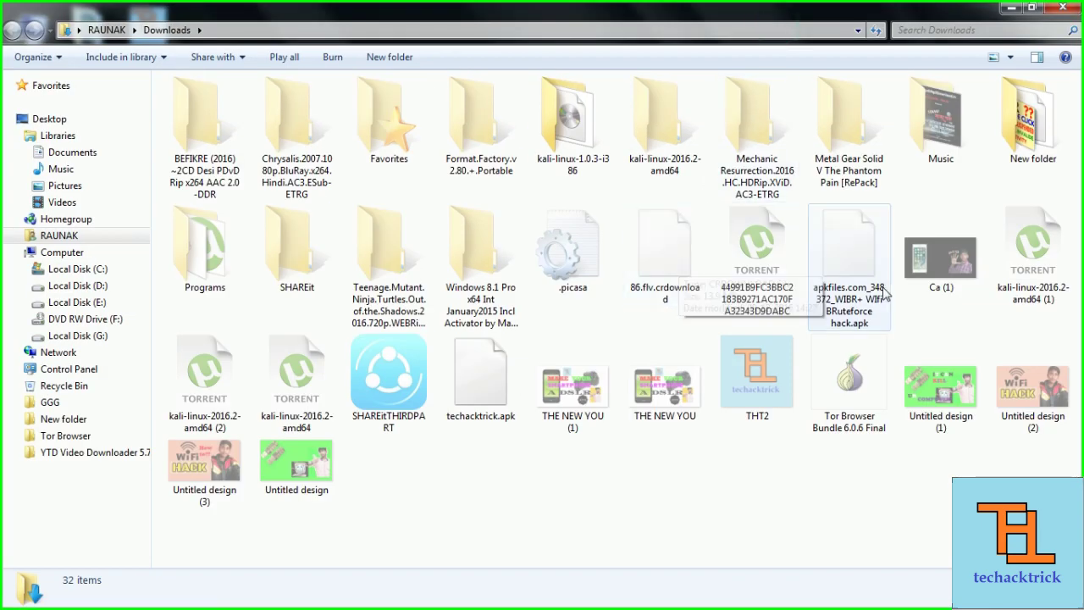
left_click(458, 408)
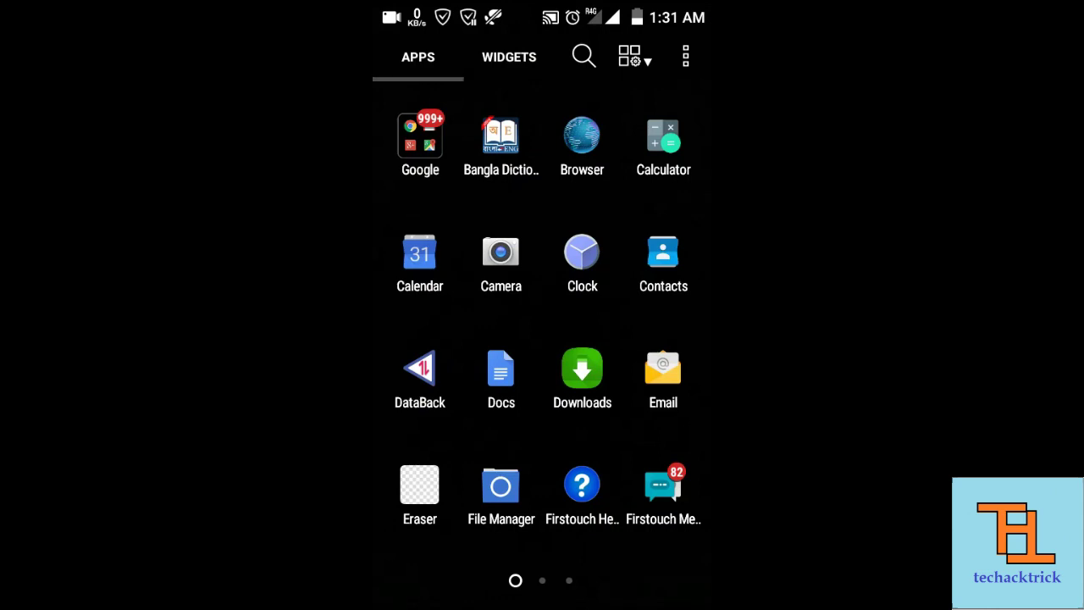
left_click(500, 489)
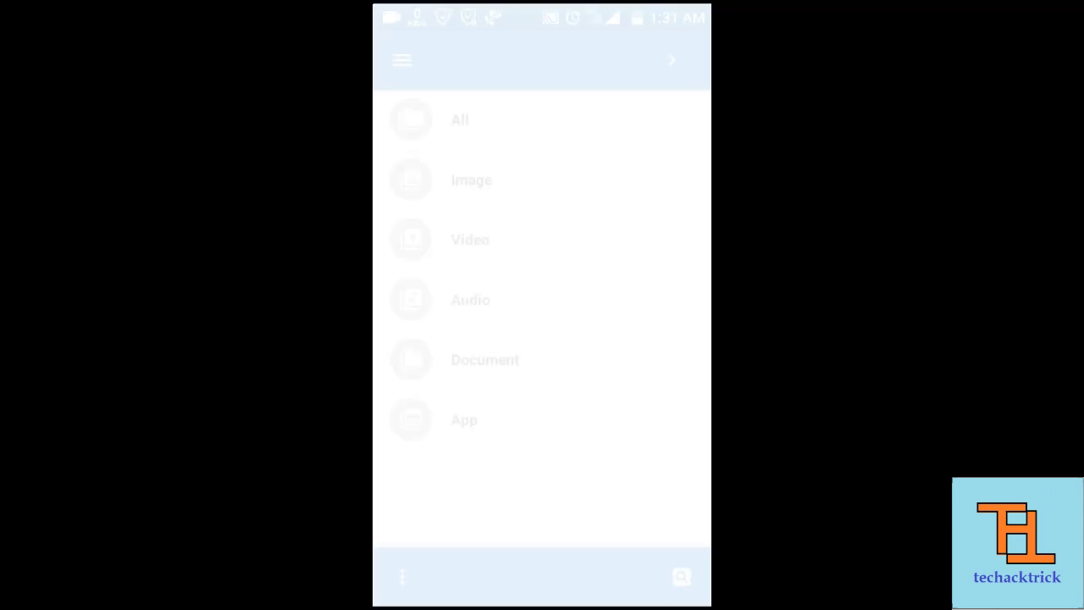
Install techacktrick.apk from Internal storage in File Manager and launch the installed app
left_click(402, 60)
left_click(480, 236)
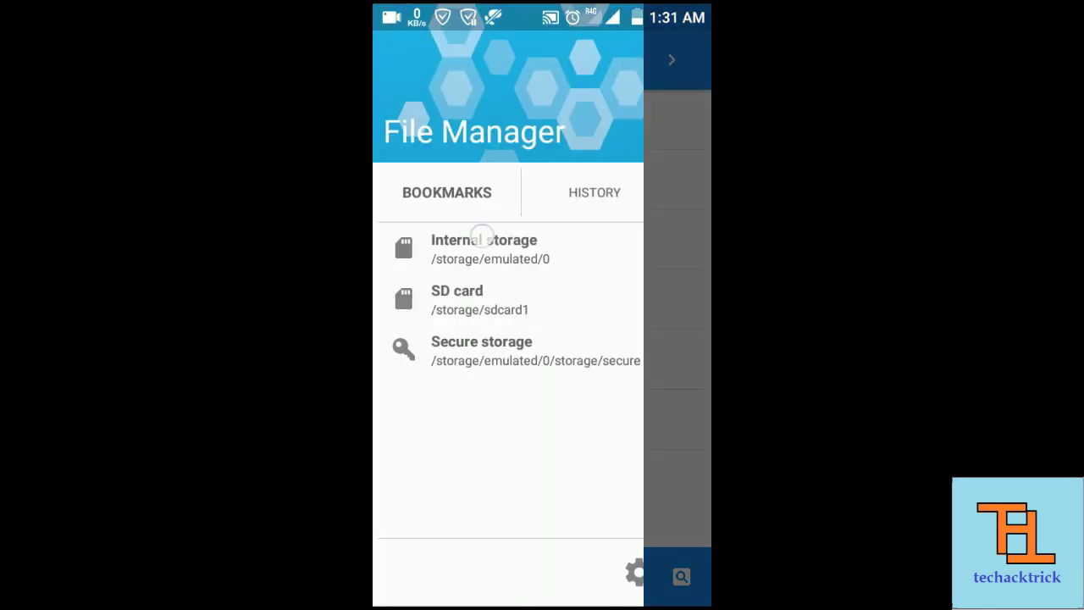
scroll(542, 322, "down", 15)
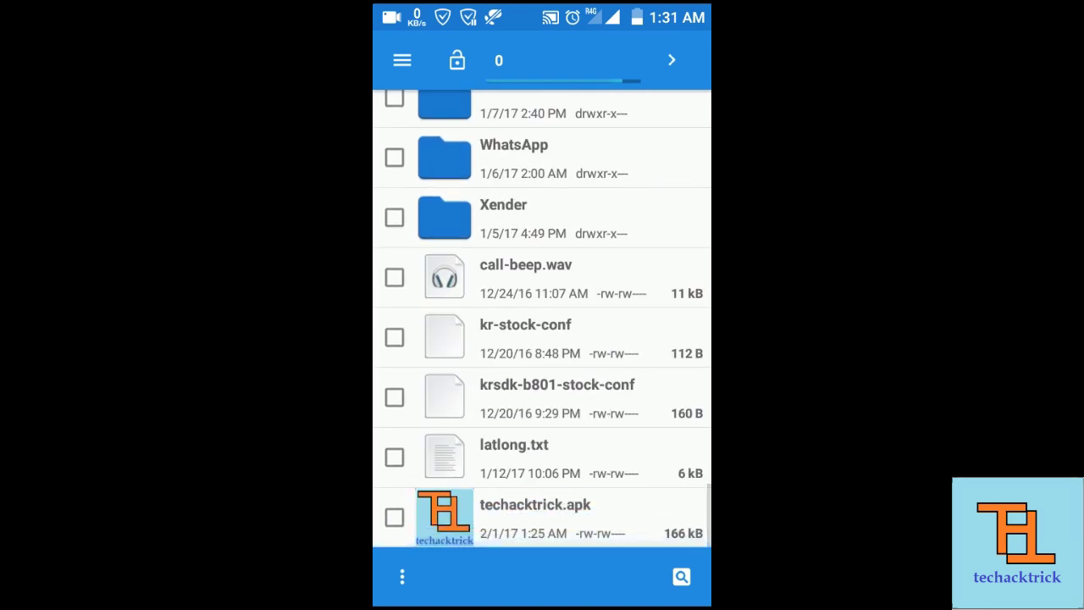
left_click(542, 513)
left_click(627, 581)
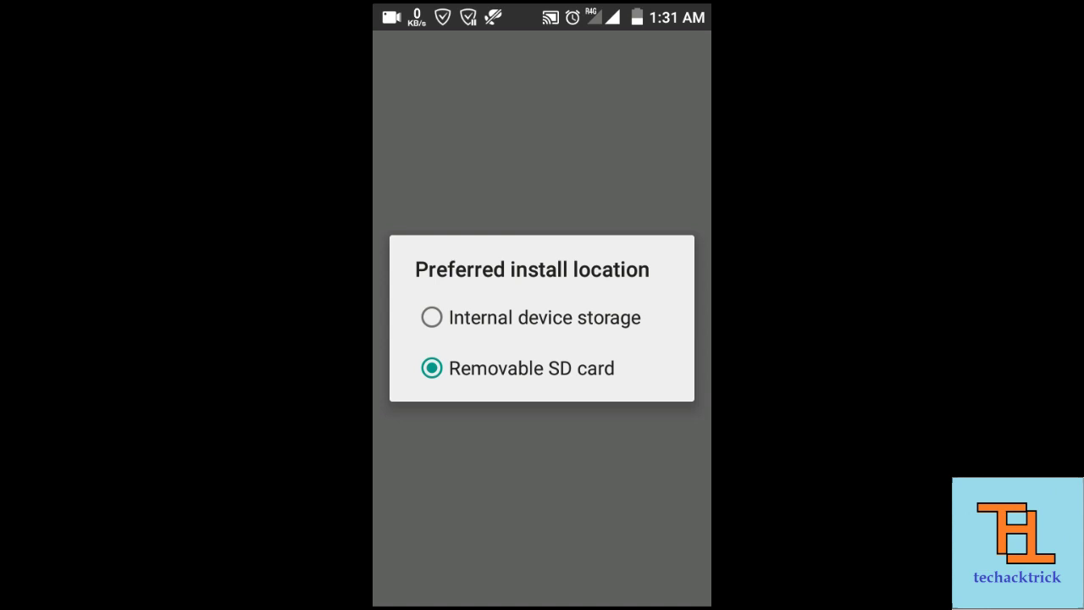
left_click(576, 373)
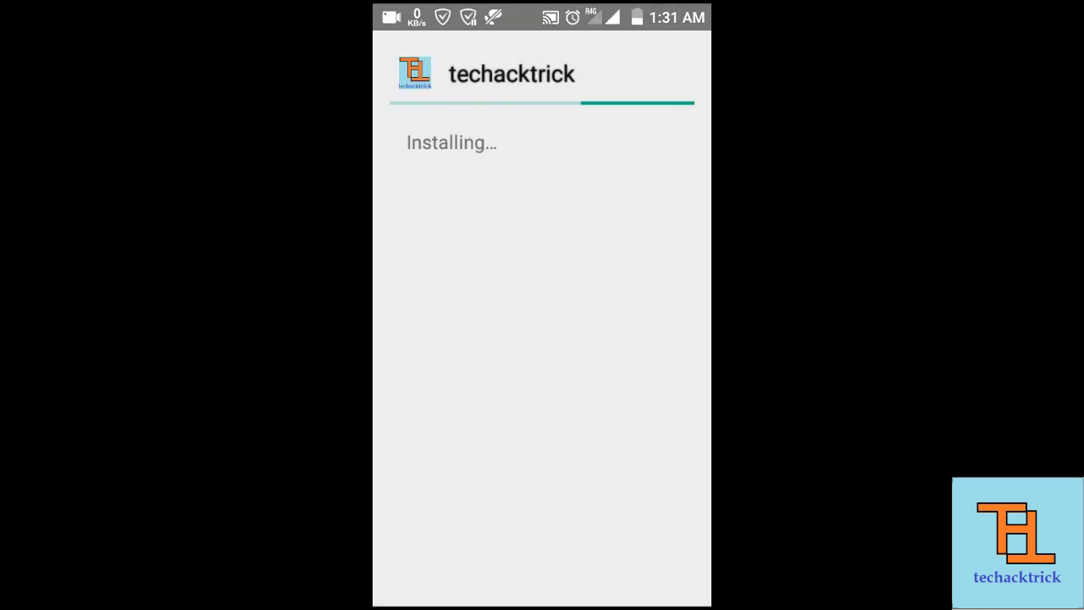
left_click(626, 582)
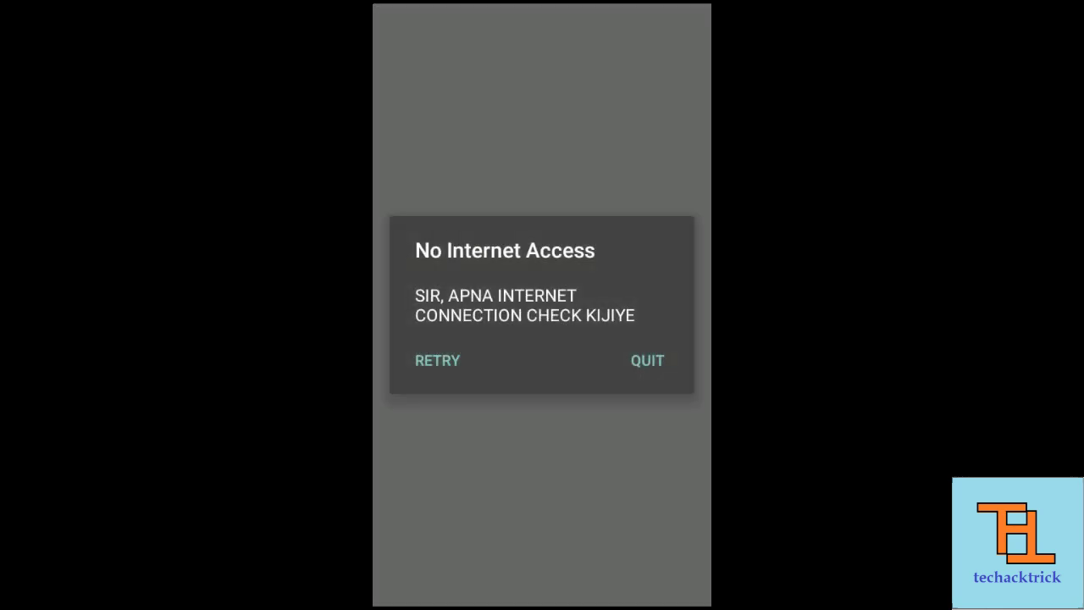
Quit the app after a failed retry and look through data usage and mobile network settings
left_click(437, 361)
left_click(649, 373)
left_click_drag(542, 7, 542, 381)
left_click(433, 334)
left_click(515, 466)
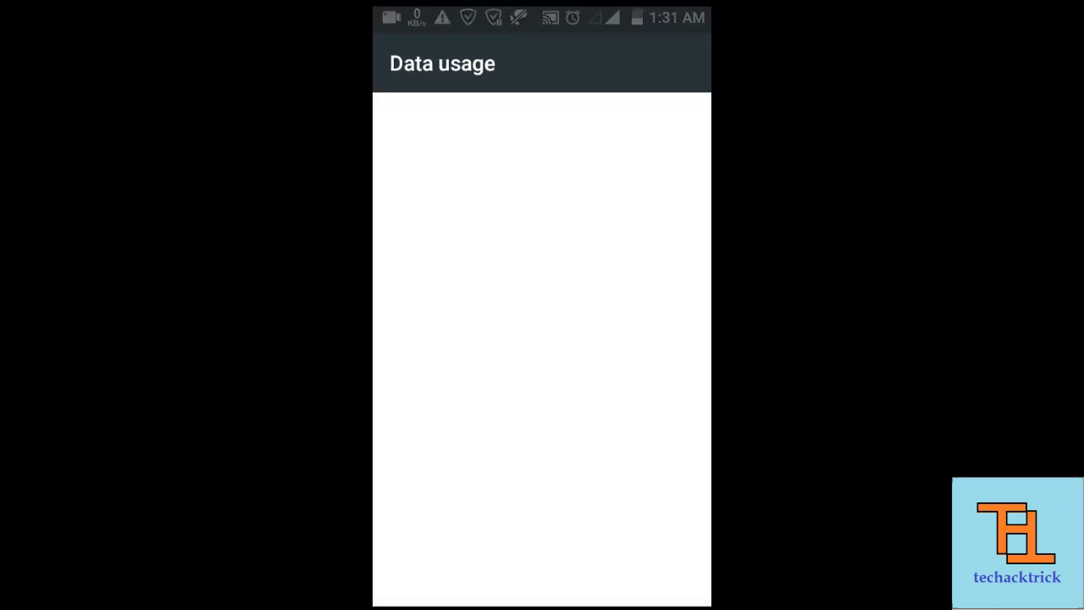
left_click(688, 60)
key("Escape")
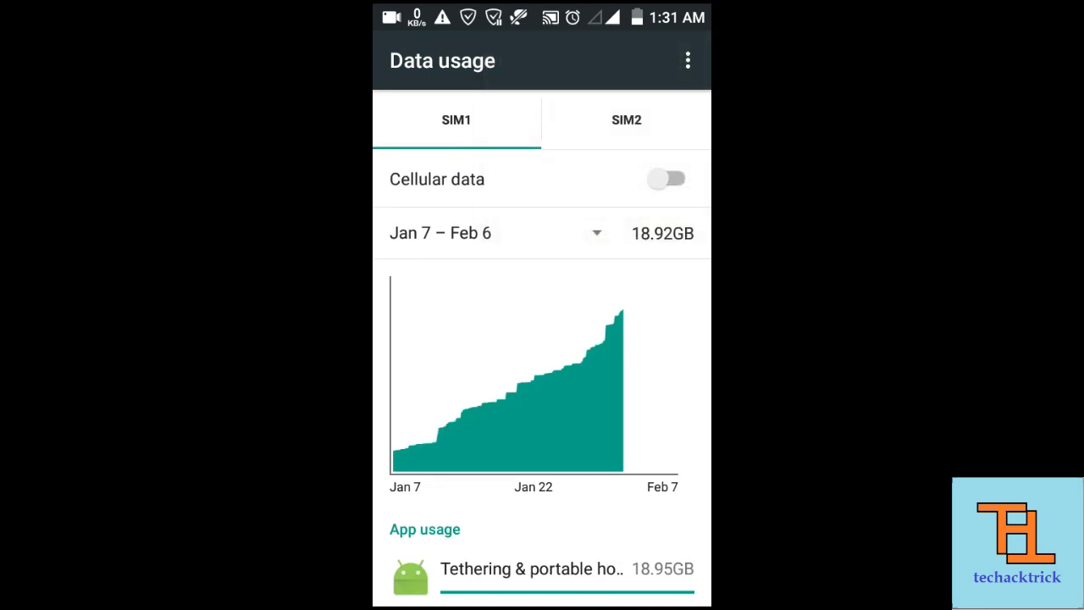
left_click(578, 423)
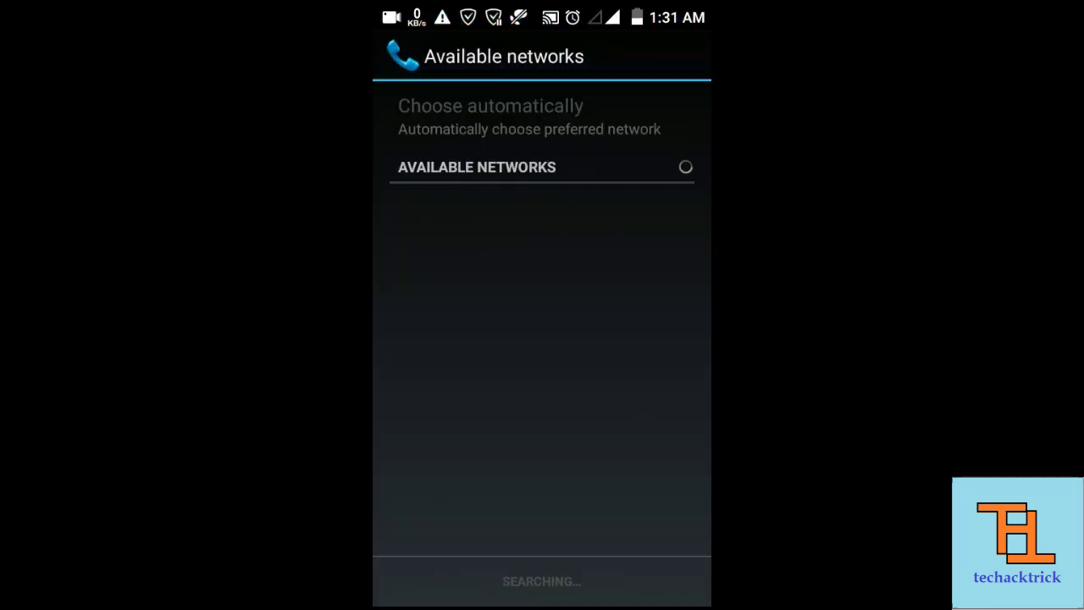
left_click(543, 572)
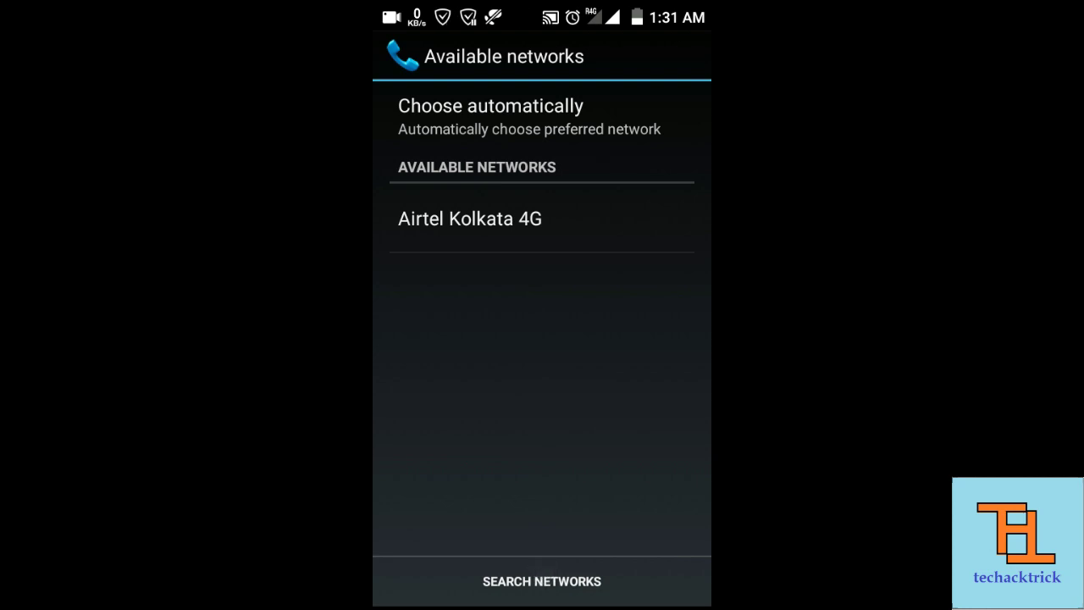
Turn on cellular data from quick settings and reopen techacktrick from recent apps
left_click_drag(584, 8, 584, 279)
left_click(422, 373)
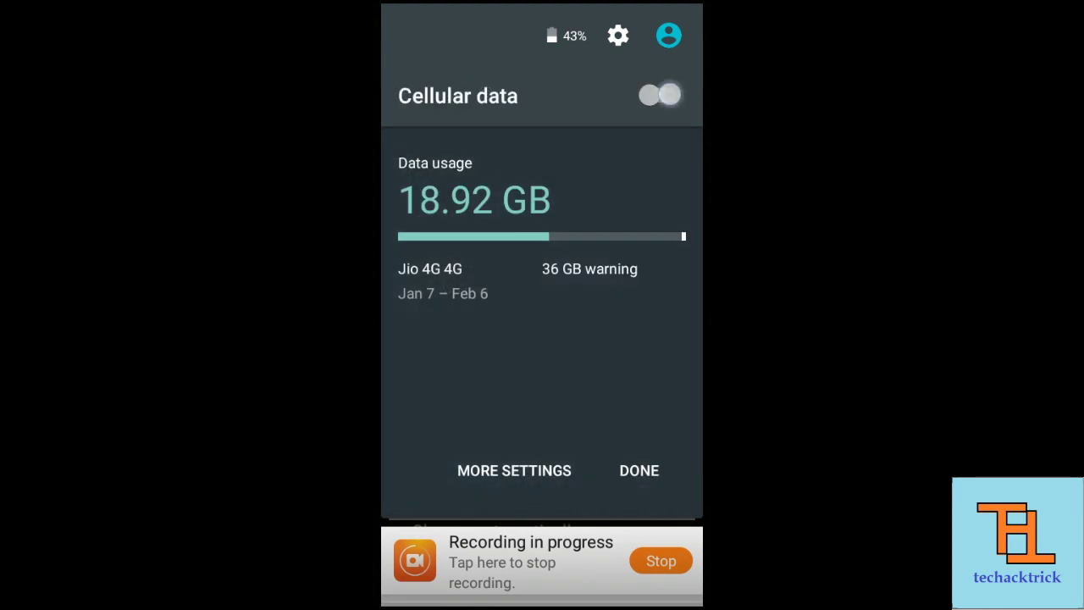
left_click_drag(615, 239, 624, 216)
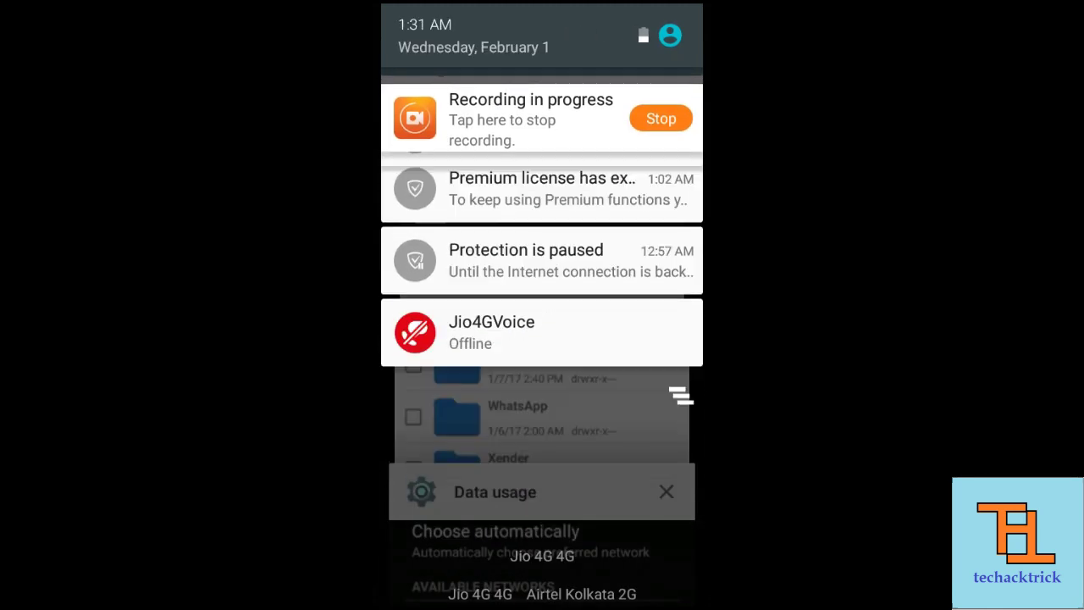
left_click_drag(542, 423, 542, 127)
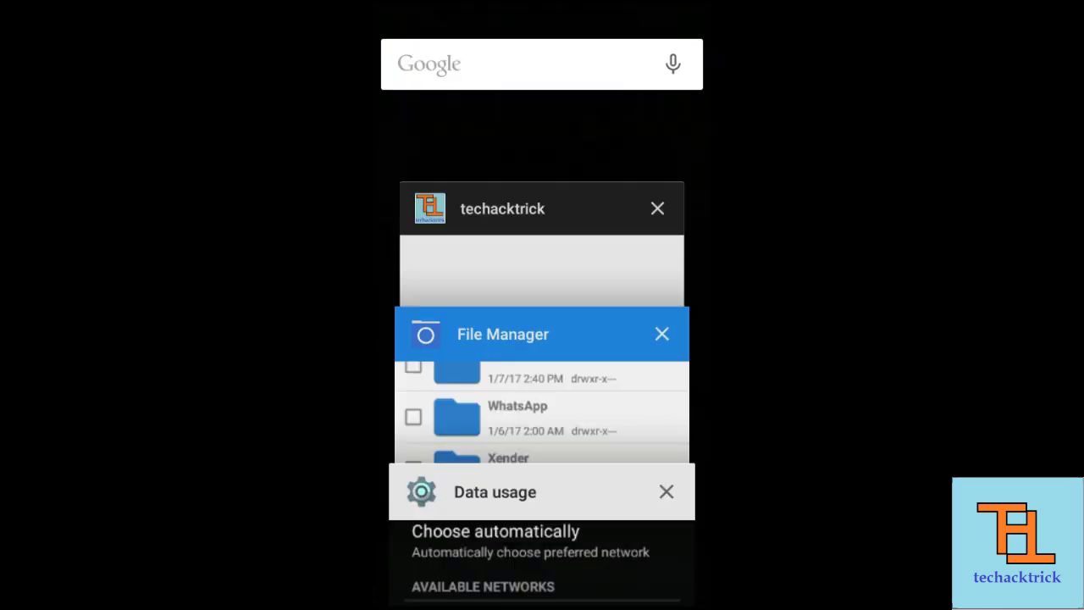
left_click(522, 221)
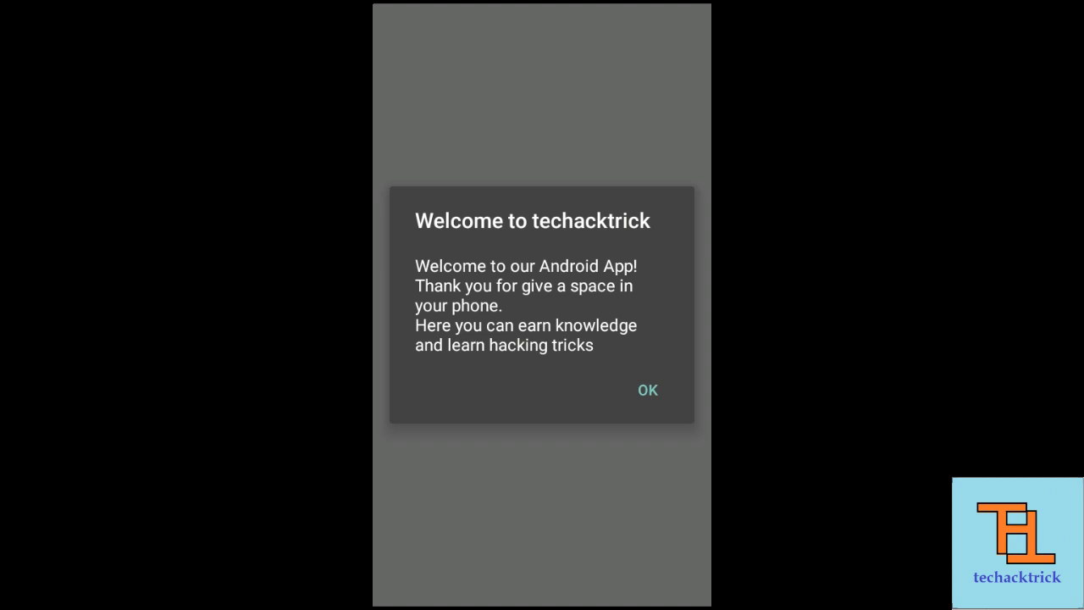
Dismiss the 'Welcome to techacktrick' dialog with OK to load the YouTube channel
left_click(648, 390)
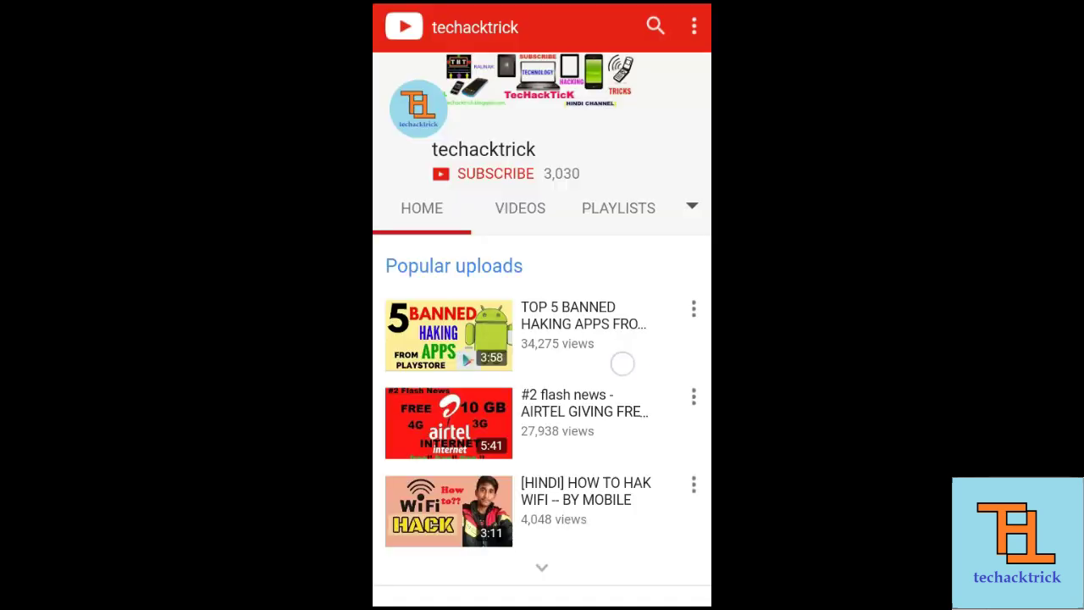
Expand the channel's popular uploads and browse its Videos tab
left_click(542, 567)
scroll(542, 382, "down", 3)
scroll(570, 284, "up", 3)
scroll(569, 381, "down", 3)
scroll(570, 380, "up", 5)
left_click(520, 207)
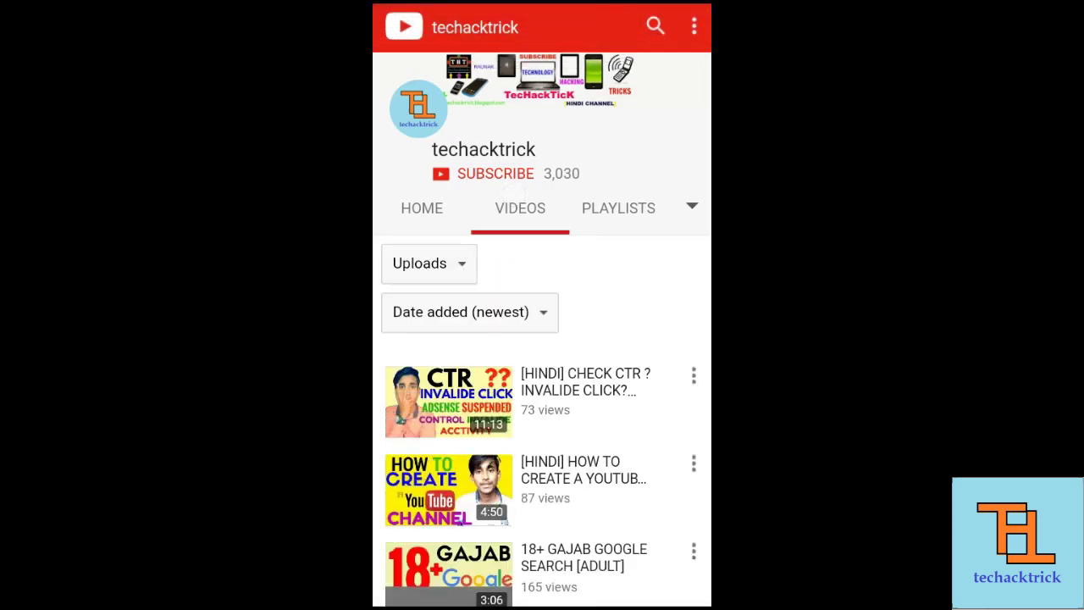
scroll(542, 338, "down", 3)
scroll(542, 339, "down", 5)
scroll(542, 339, "down", 5)
scroll(542, 339, "down", 5)
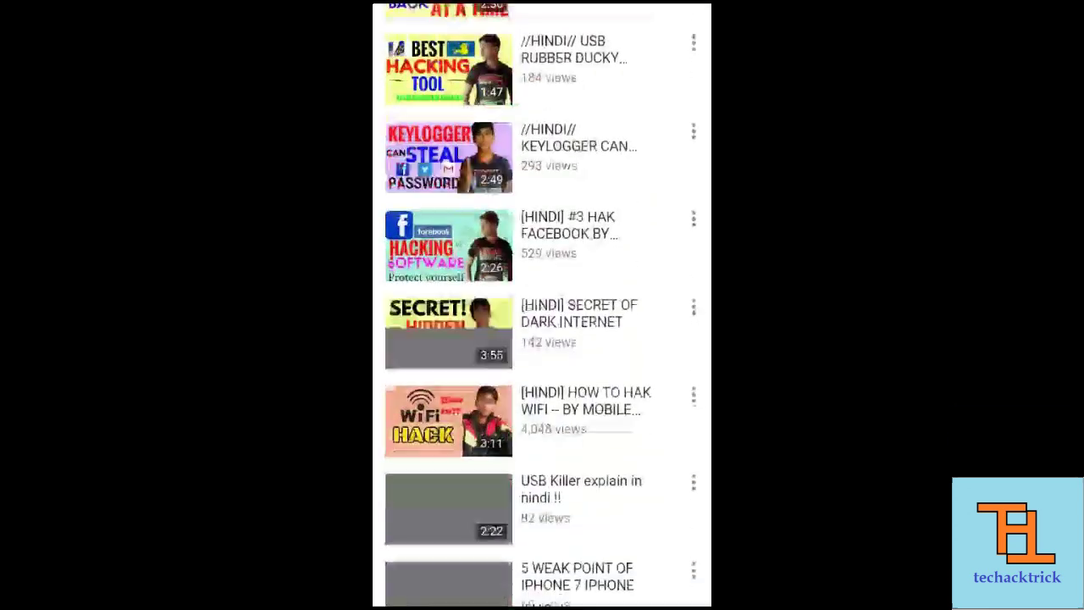
scroll(543, 339, "up", 15)
Switch through the Playlists, Videos and Home tabs back to Videos, then dismiss Subscribe's sign-in prompt
left_click(631, 199)
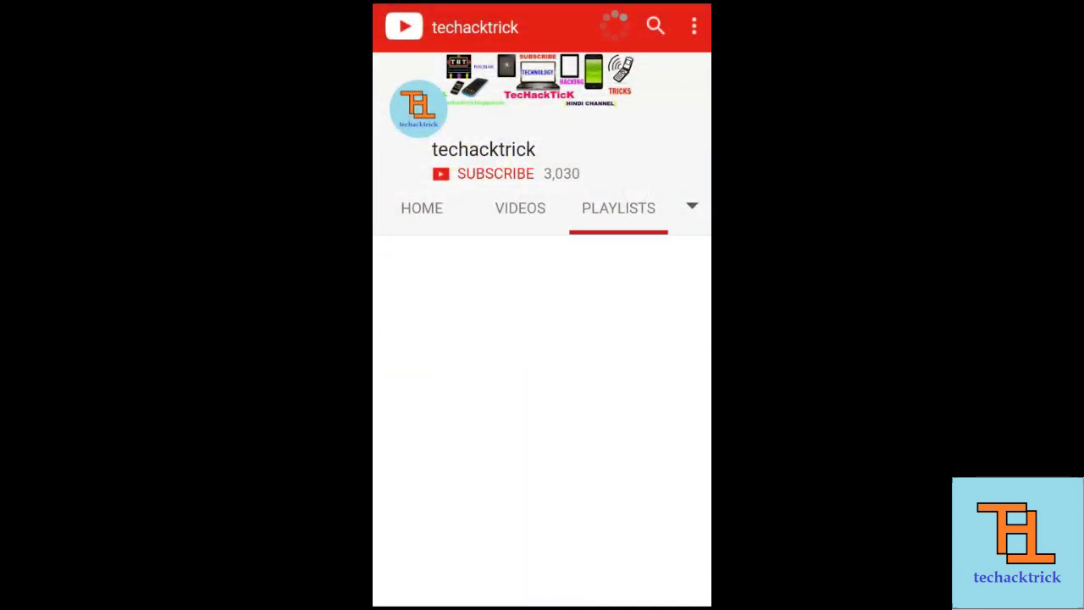
left_click(515, 204)
left_click(415, 208)
left_click(533, 199)
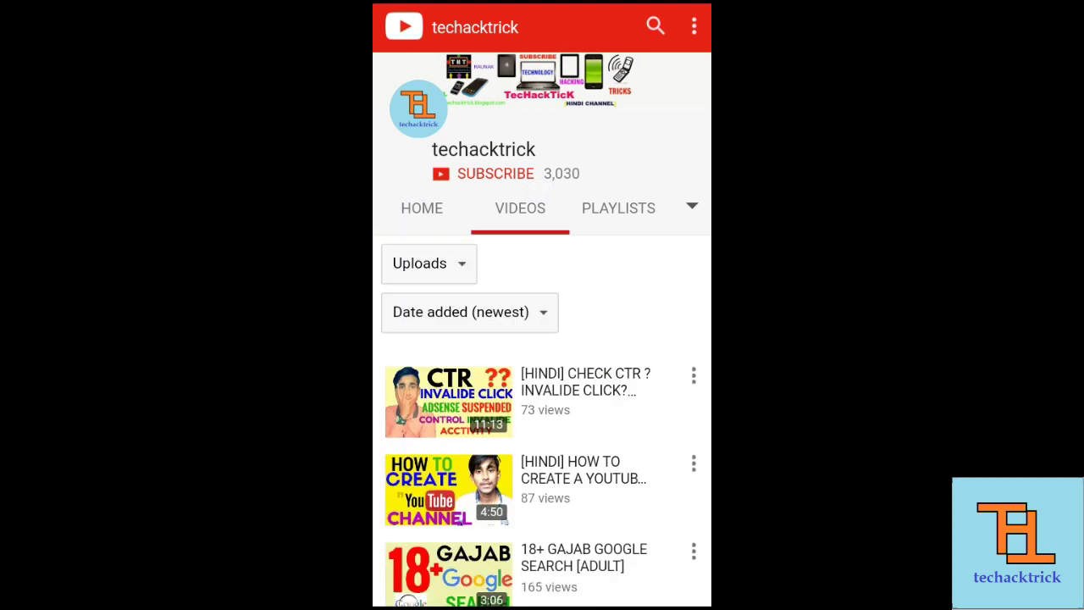
left_click(500, 173)
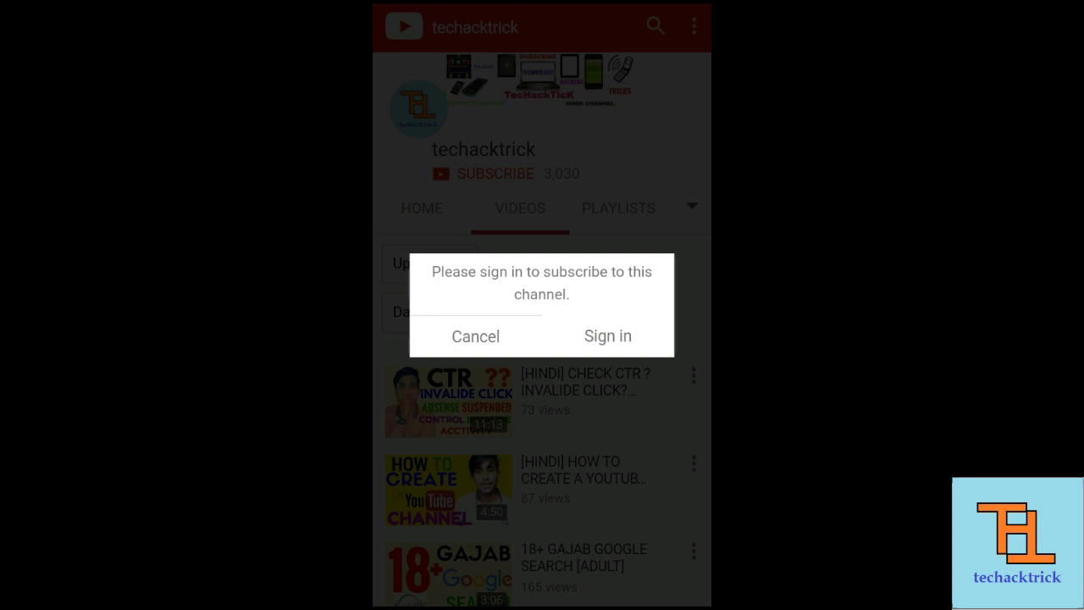
key("Escape")
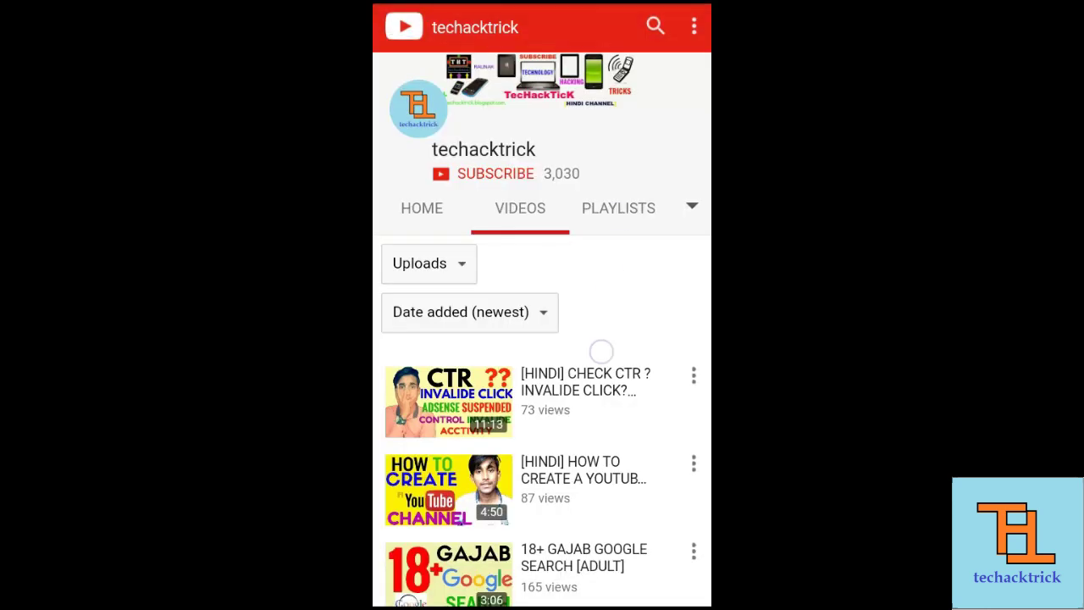
scroll(542, 339, "down", 15)
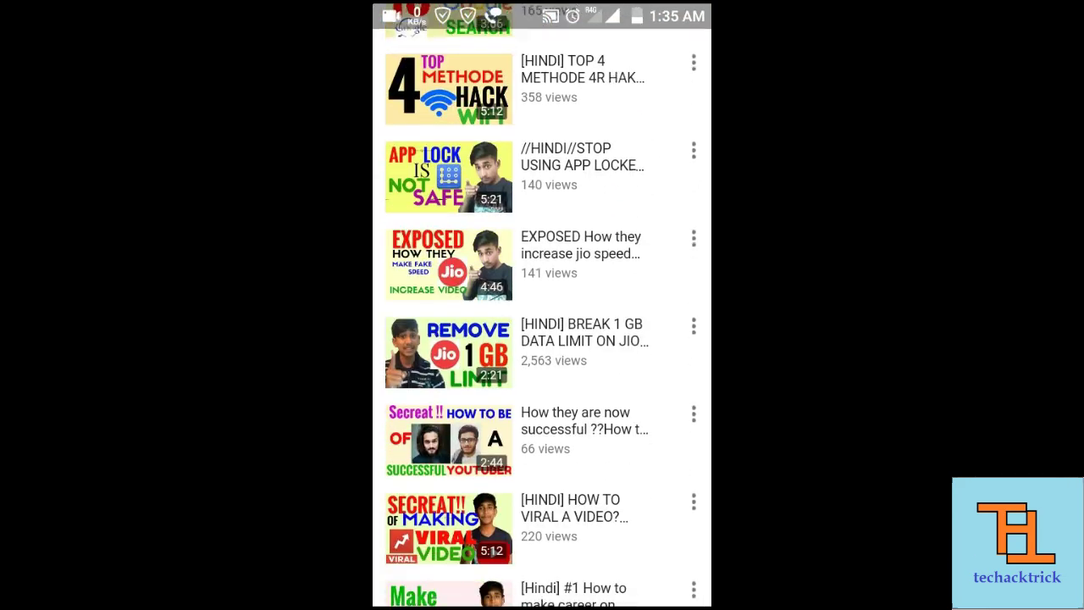
scroll(542, 305, "down", 3)
scroll(542, 305, "down", 5)
scroll(542, 305, "down", 4)
scroll(542, 305, "up", 20)
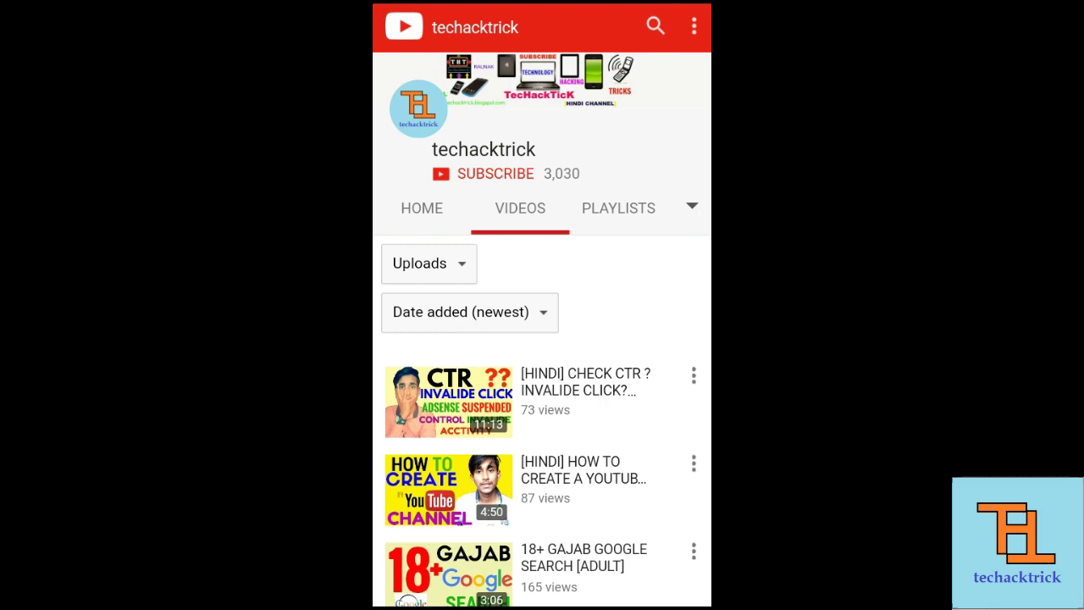
scroll(542, 305, "down", 2)
scroll(542, 305, "down", 7)
scroll(542, 305, "up", 10)
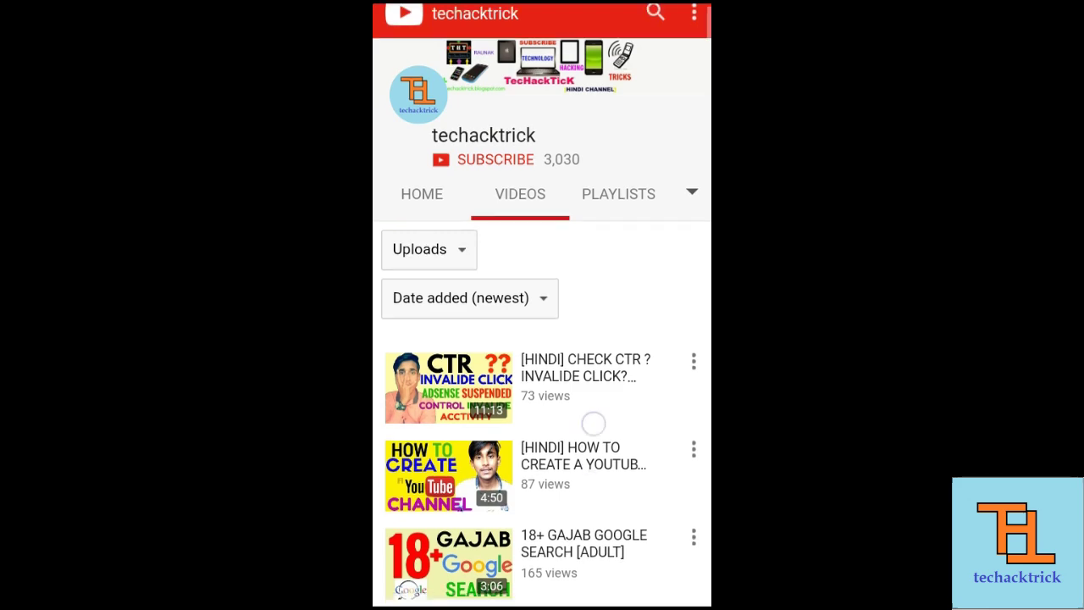
scroll(593, 423, "down", 5)
scroll(593, 424, "up", 5)
scroll(542, 305, "up", 1)
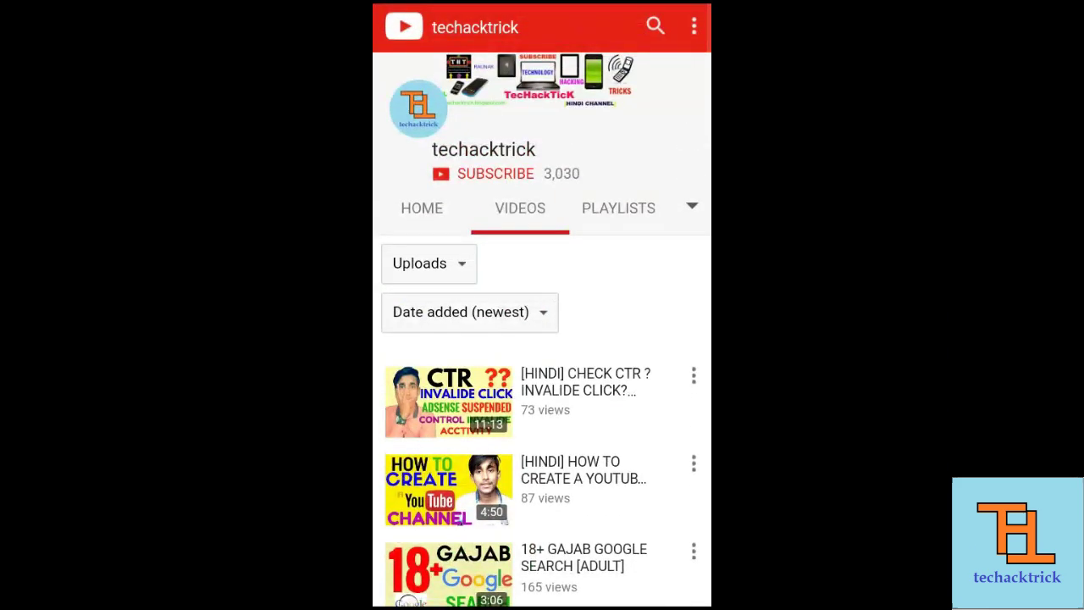
scroll(542, 305, "down", 3)
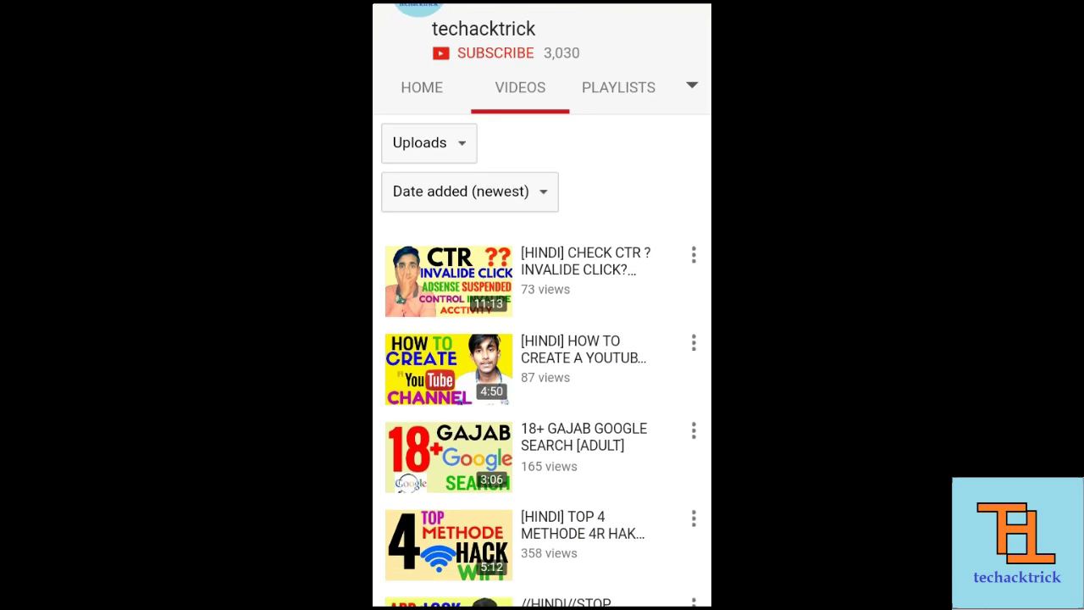
scroll(542, 304, "up", 3)
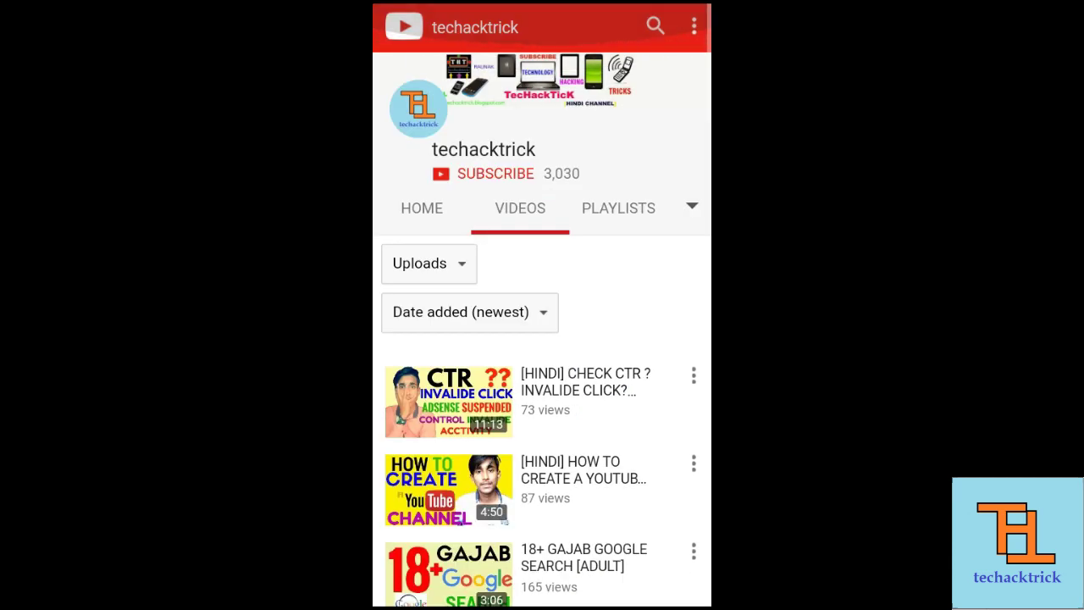
left_click(618, 208)
left_click(432, 208)
left_click(516, 206)
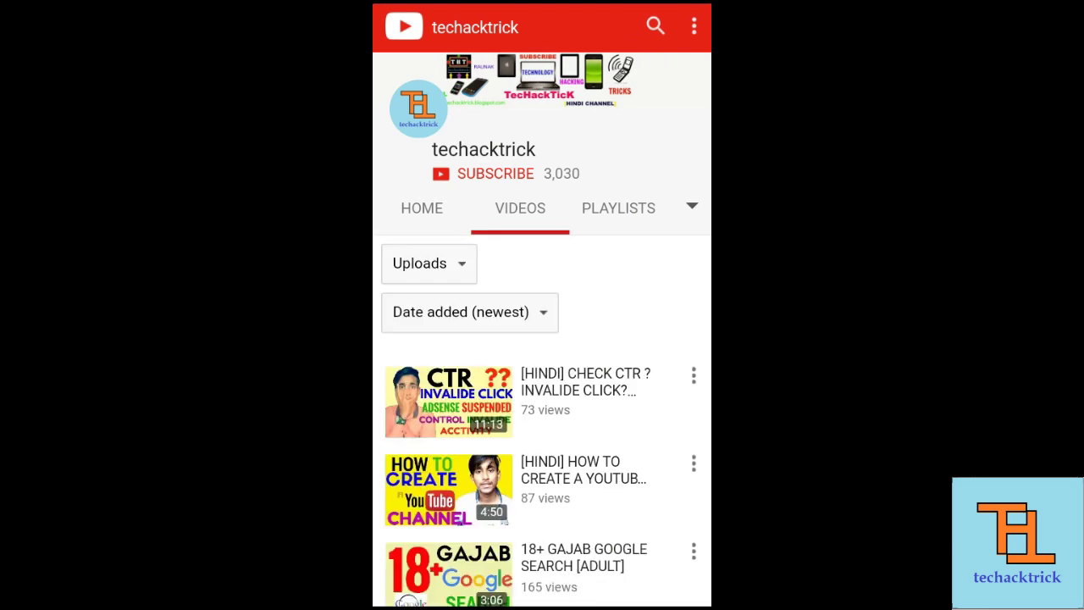
scroll(565, 121, "down", 5)
scroll(624, 348, "down", 10)
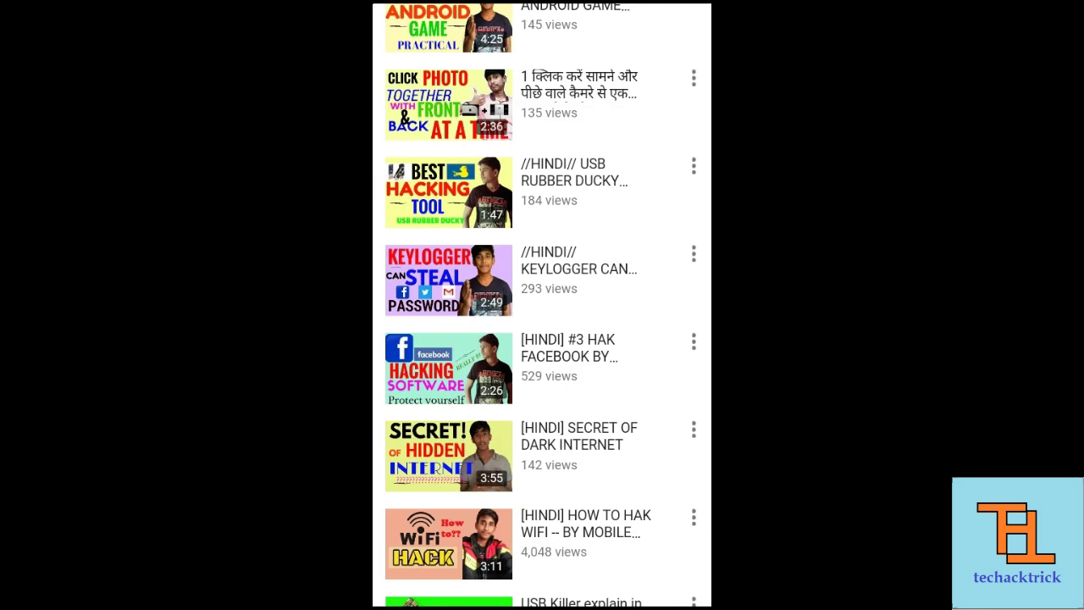
scroll(542, 305, "up", 15)
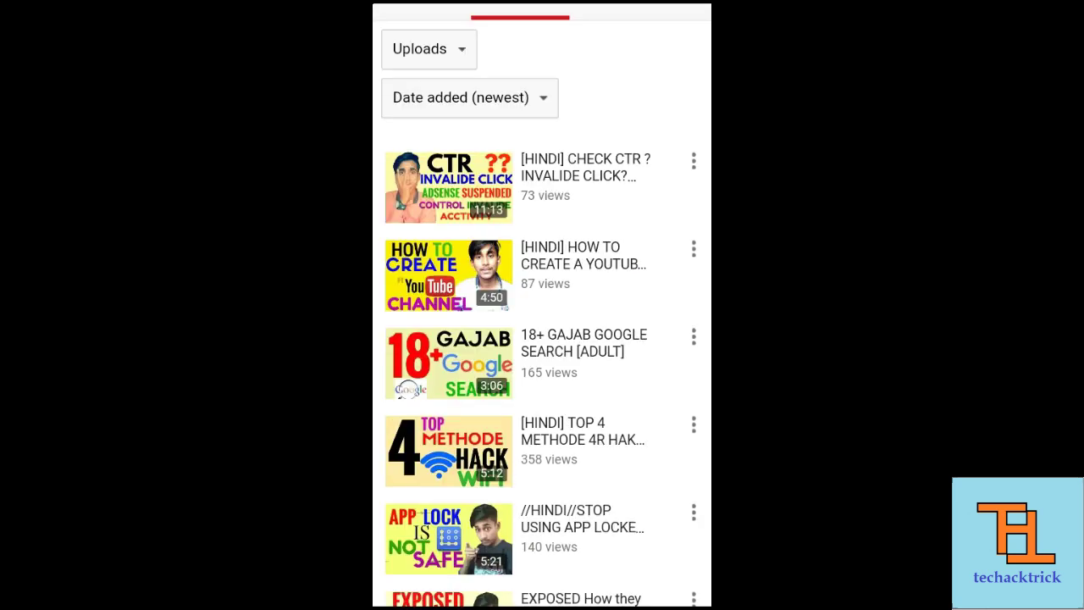